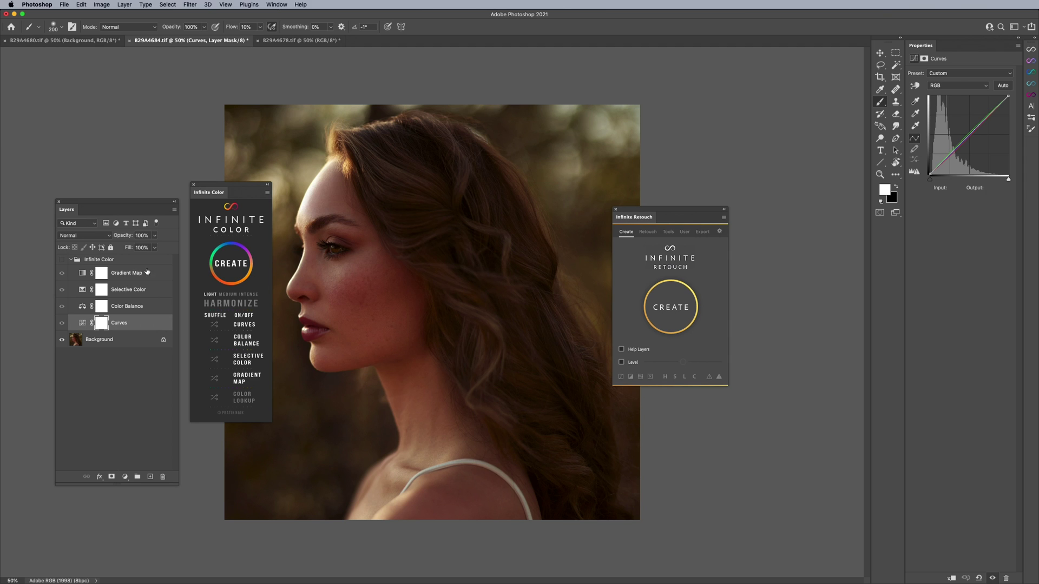
Step: Look over the B29A4678 and B29A4680 portraits, then return to the profile portrait
left_click(300, 40)
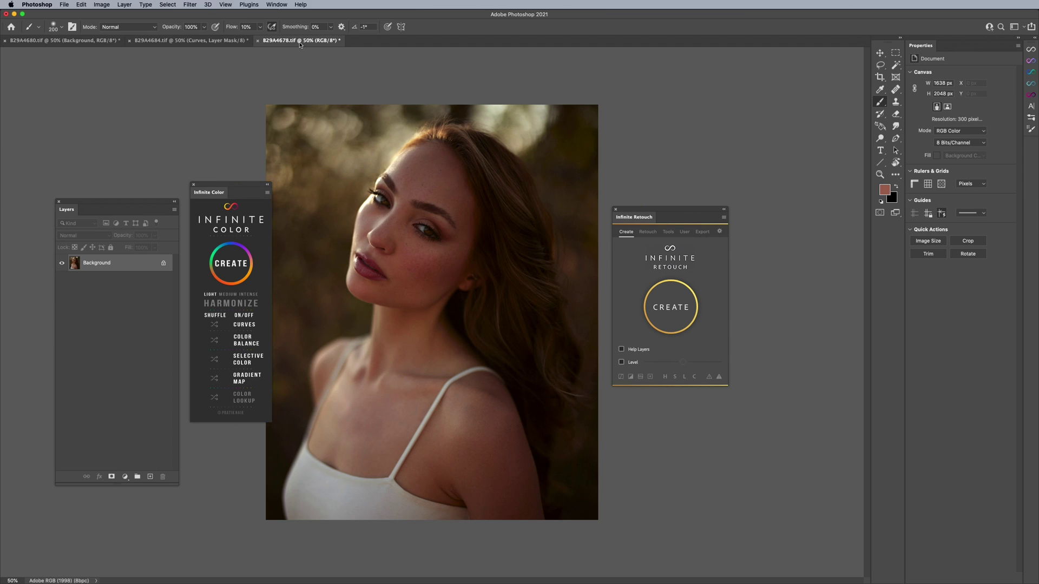
left_click(97, 41)
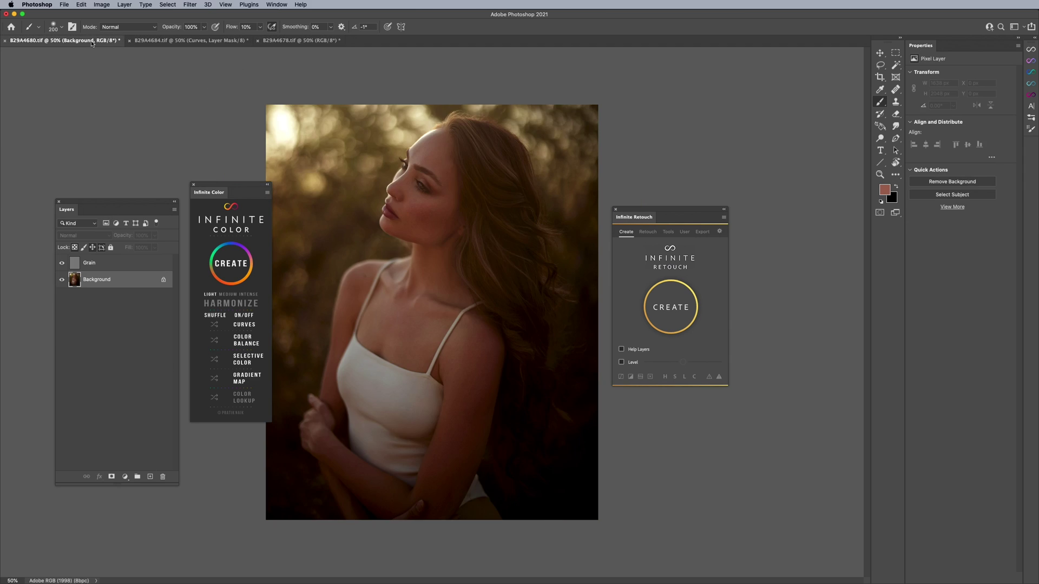
left_click(174, 40)
Step: Move the Infinite Color and Infinite Retouch panels aside and show the Retouch tab's tools
left_click_drag(226, 198, 229, 215)
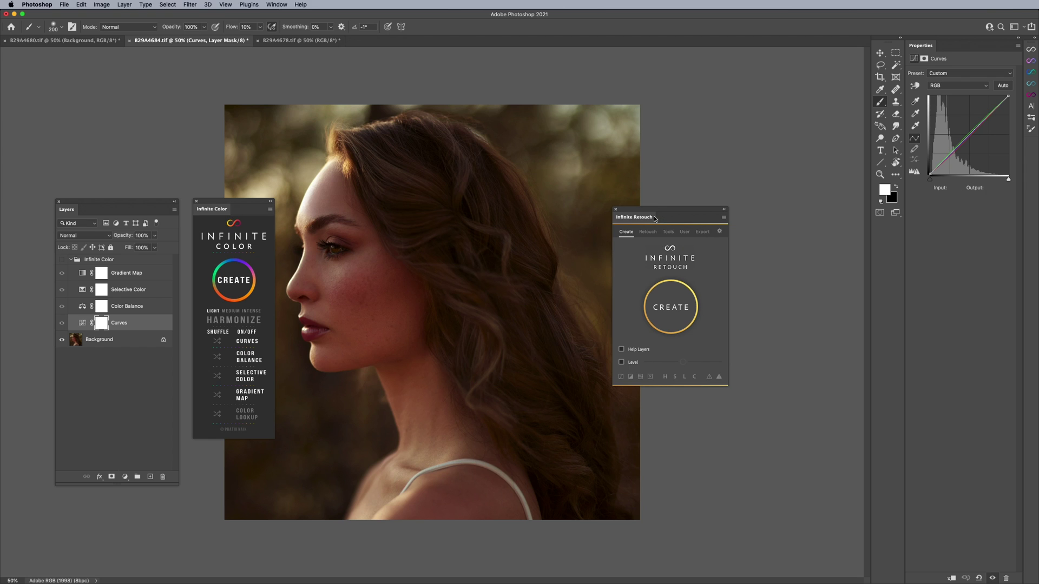
left_click_drag(653, 217, 639, 225)
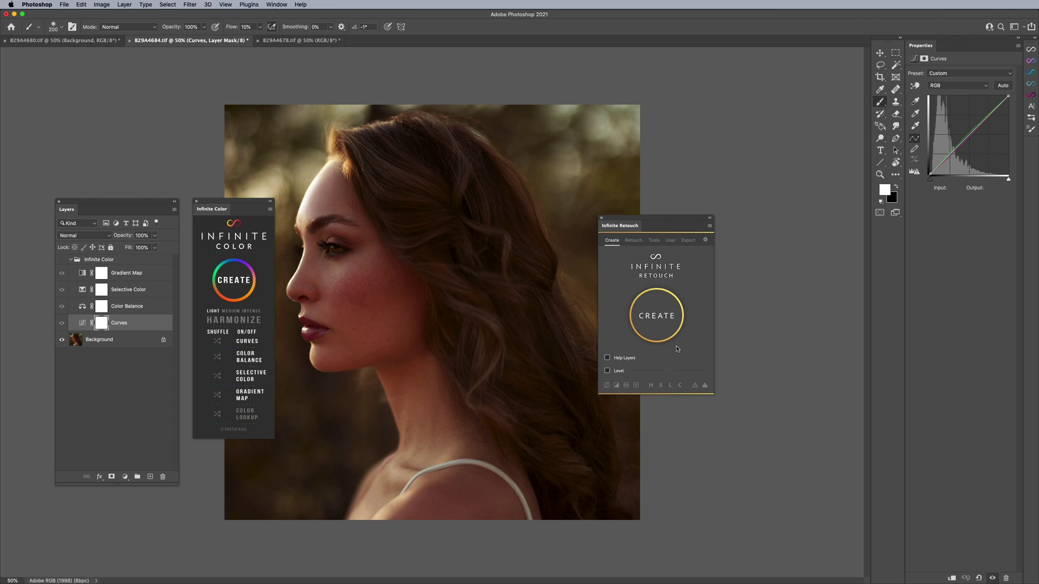
left_click(633, 240)
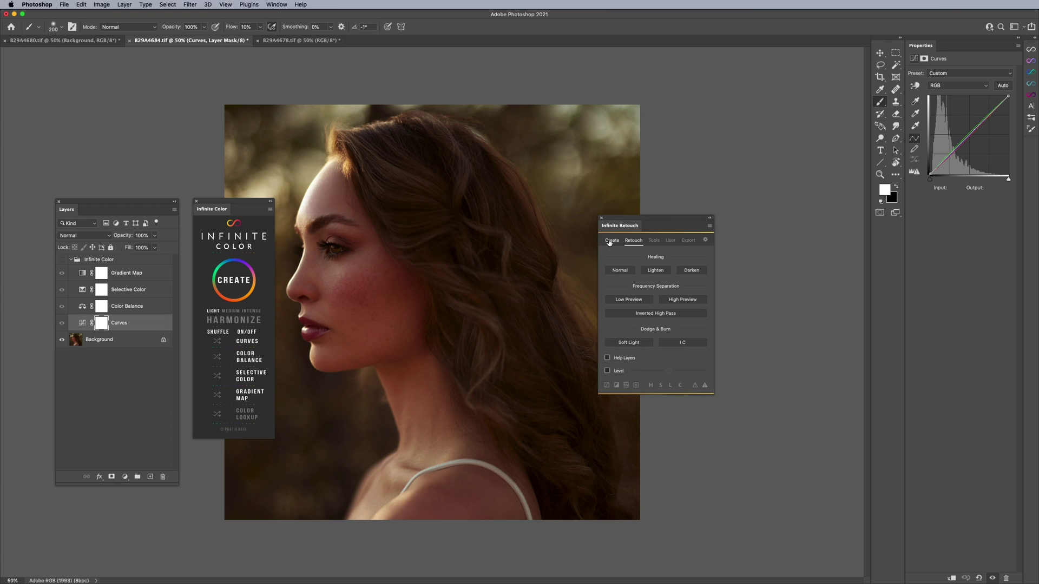
Step: List the User tab's saved layer buttons down to BW, with the panel moved off the portrait
left_click(610, 241)
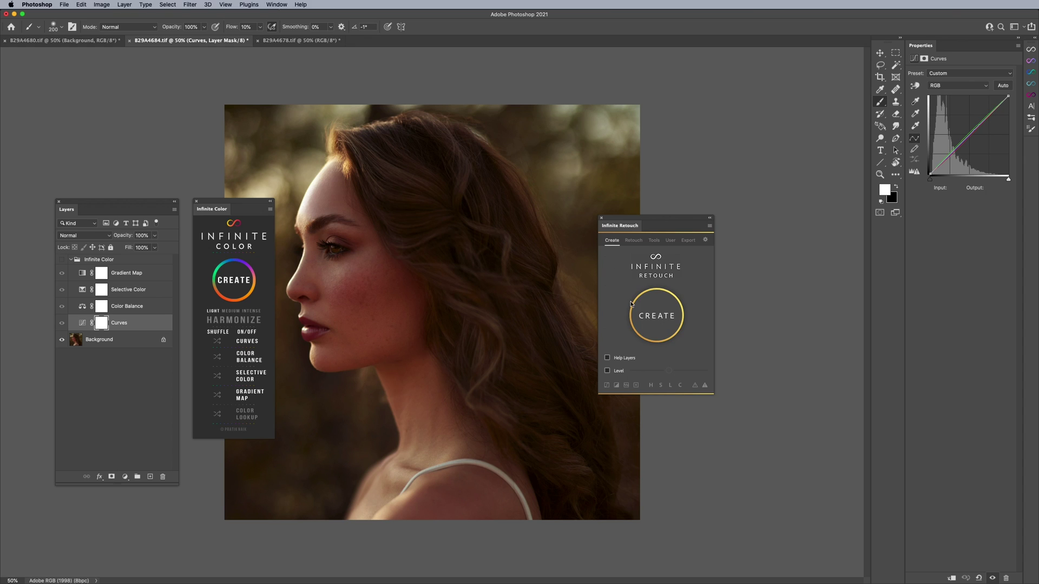
left_click(657, 319)
left_click(675, 244)
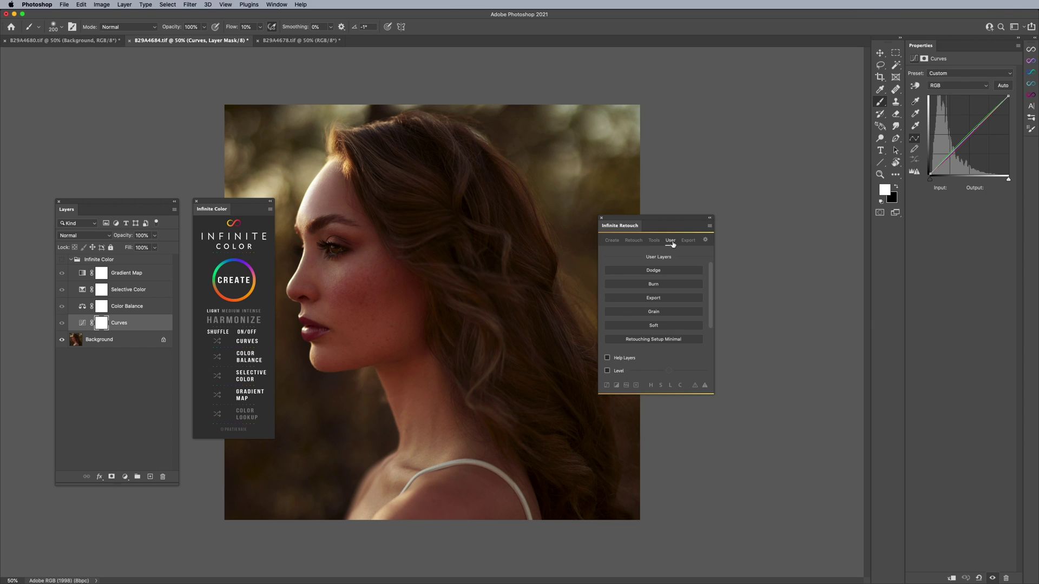
scroll(668, 292, "down", 2)
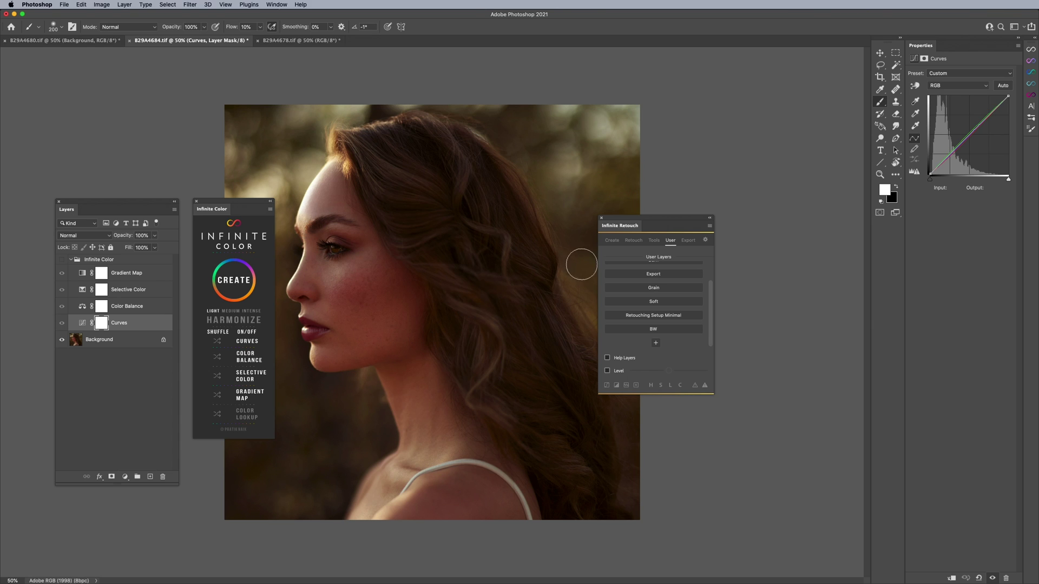
left_click_drag(657, 220, 753, 213)
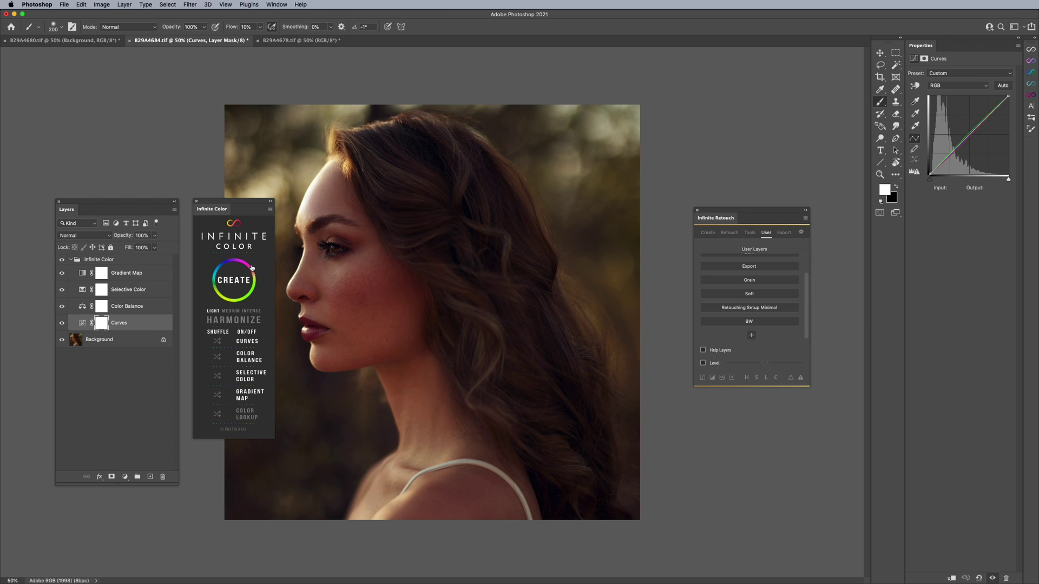
left_click(236, 279)
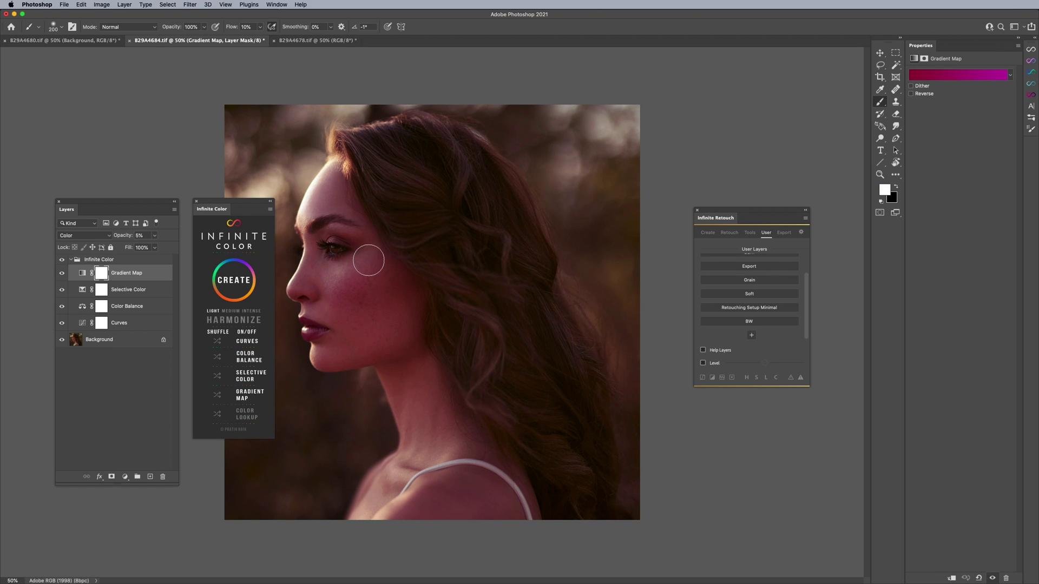
left_click(239, 280)
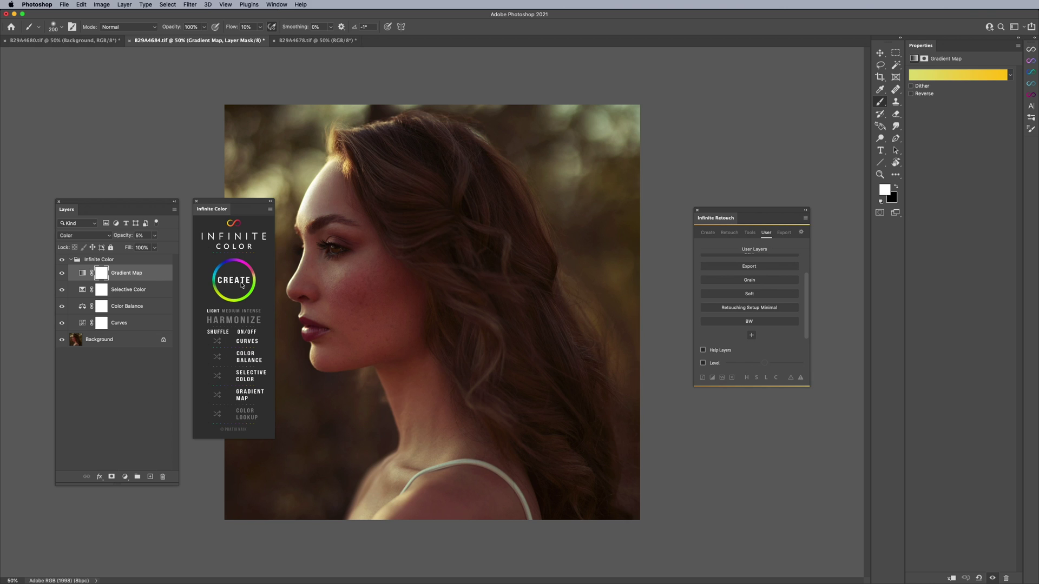
left_click(61, 259)
key("Tab")
key("Tab")
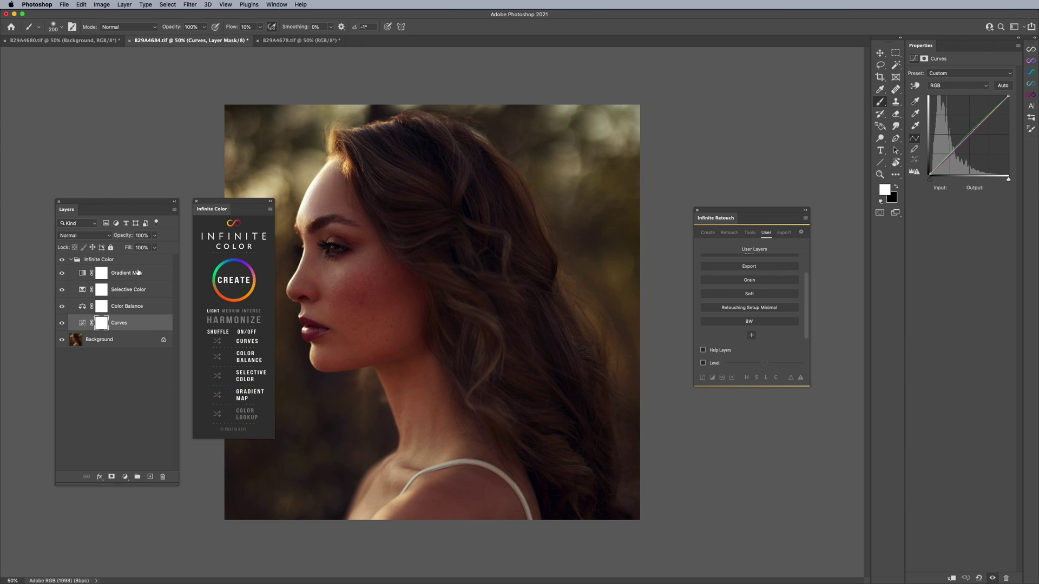
Step: Close the Infinite Color panel and place the Layers panel beside the profile portrait
left_click(97, 261)
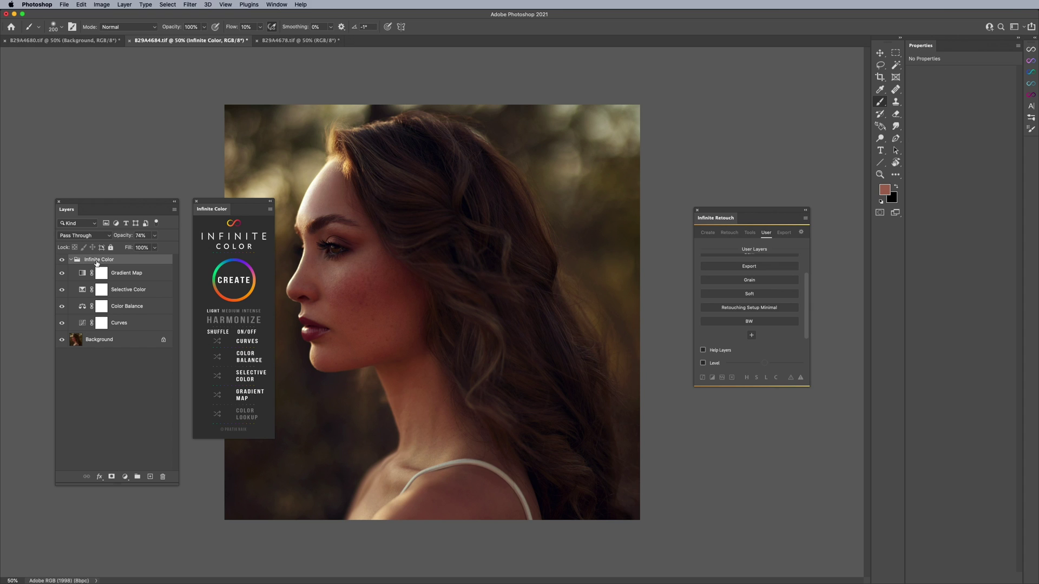
left_click(195, 202)
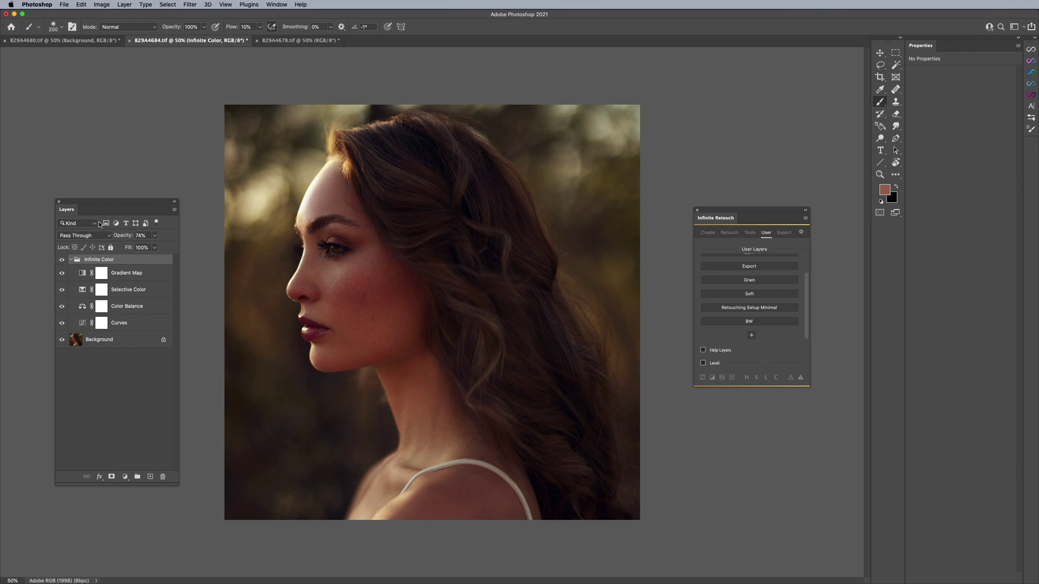
left_click_drag(107, 204, 185, 195)
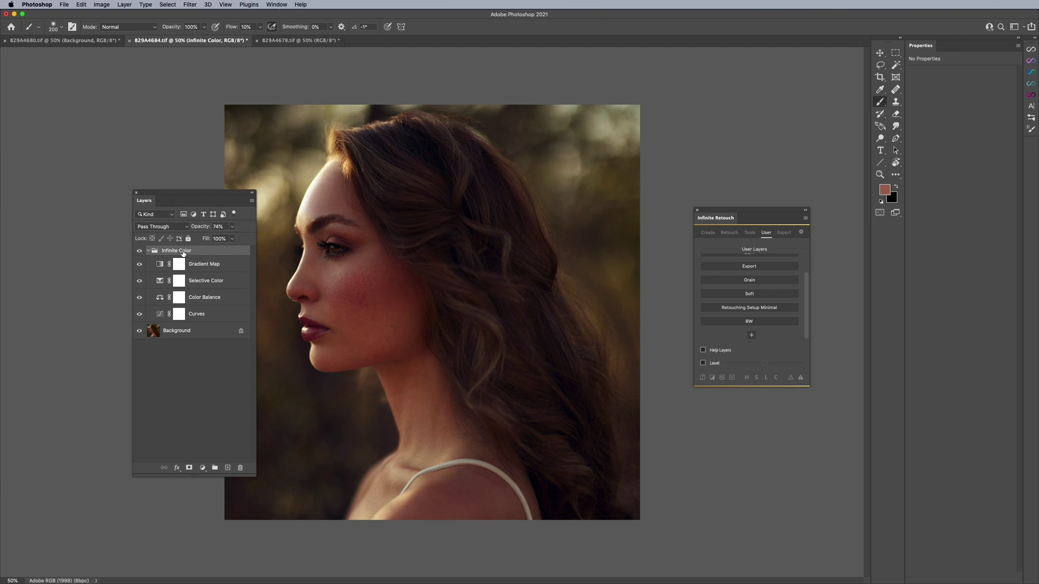
left_click(303, 40)
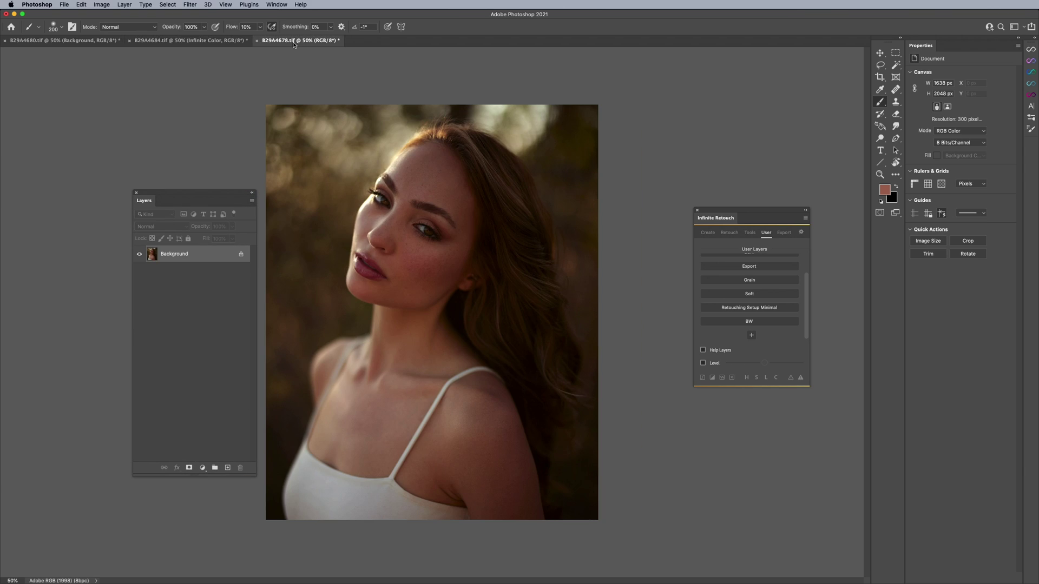
left_click(54, 40)
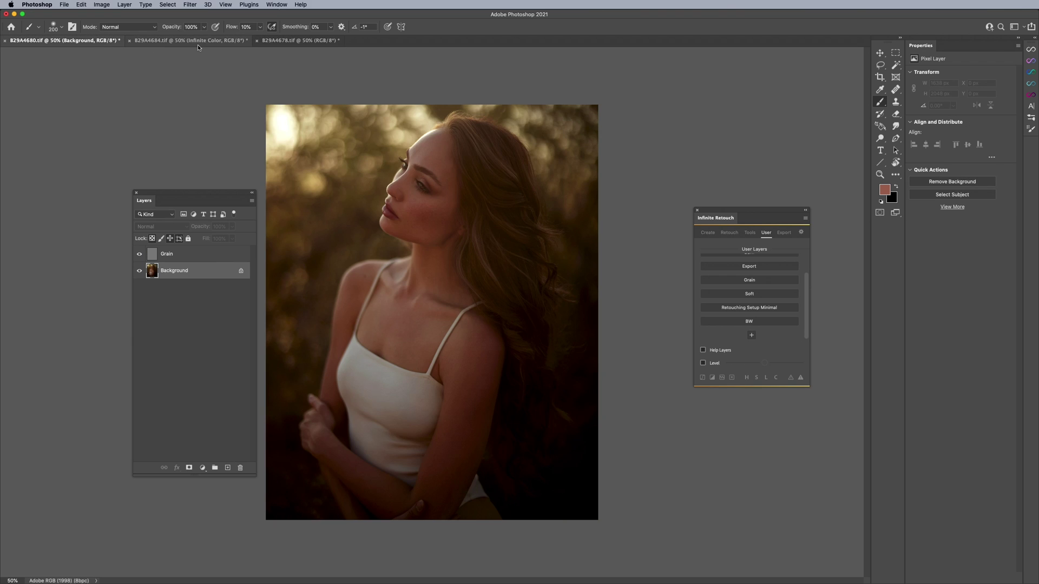
left_click(196, 44)
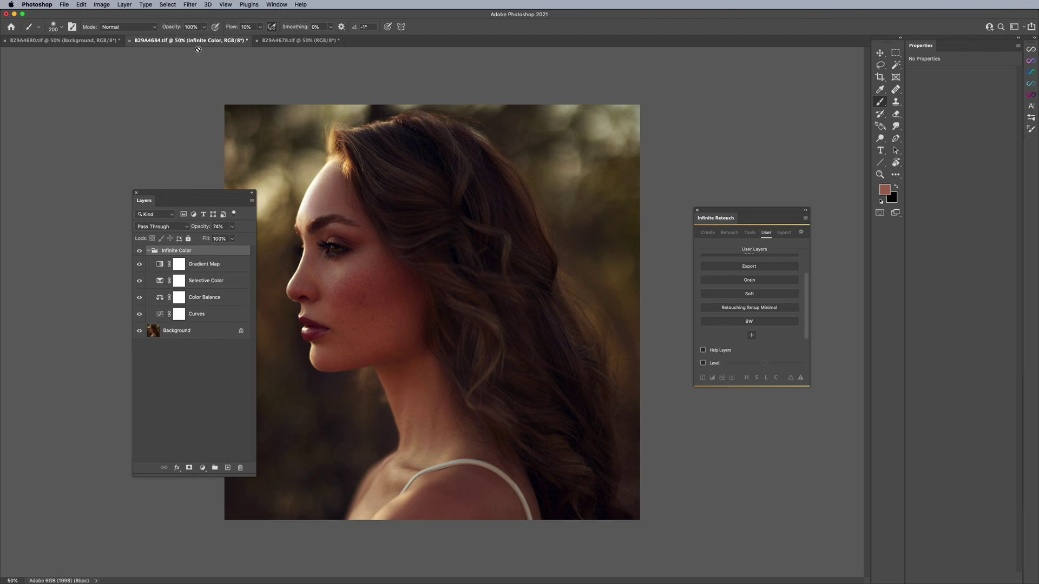
Step: Rename the Infinite Color group to 'Color Grade' and select its four adjustment layers
double_click(185, 250)
type("Color Grade")
key("Return")
left_click(208, 316, "shift")
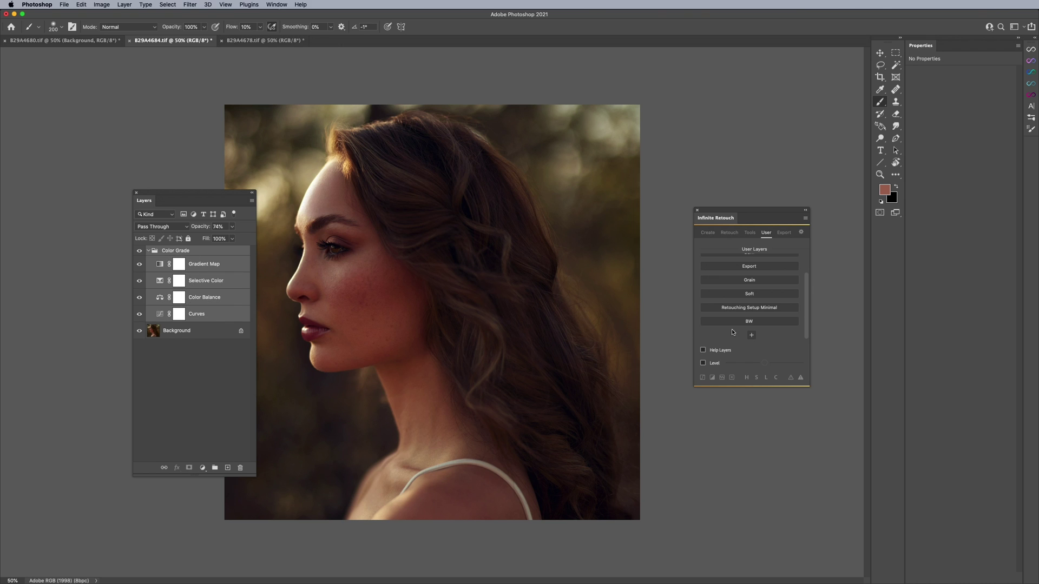
Step: Add a new user button named 'Purple Shadows' storing the Color Grade layers as its stack
left_click_drag(751, 211, 594, 241)
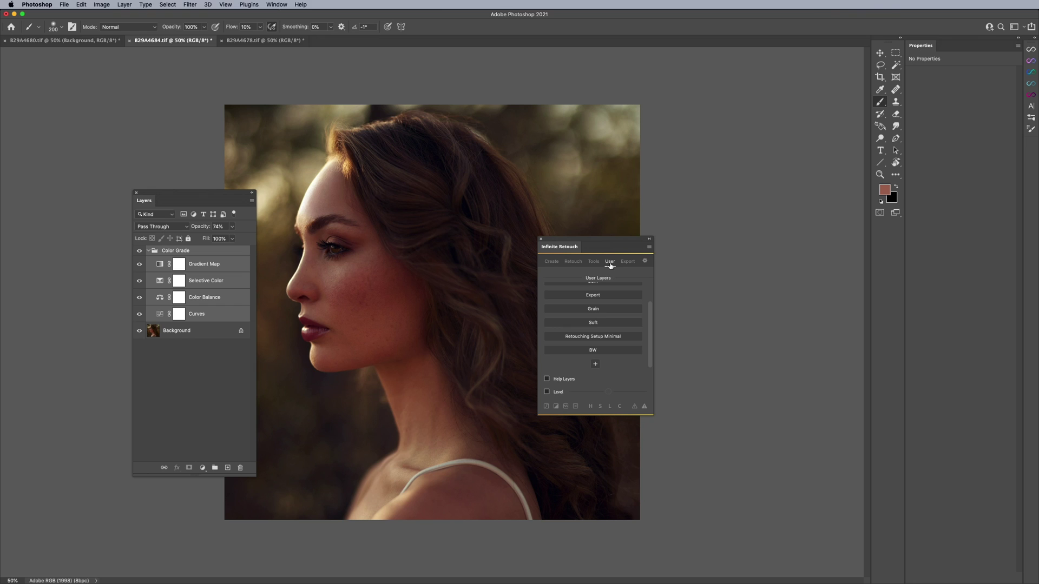
left_click(594, 365)
right_click(596, 366)
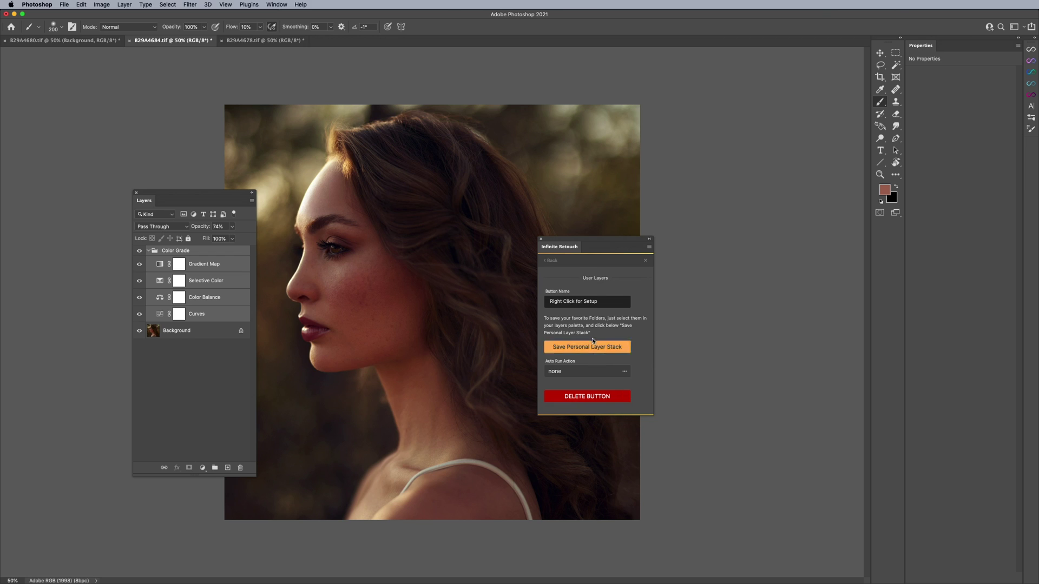
triple_click(588, 301)
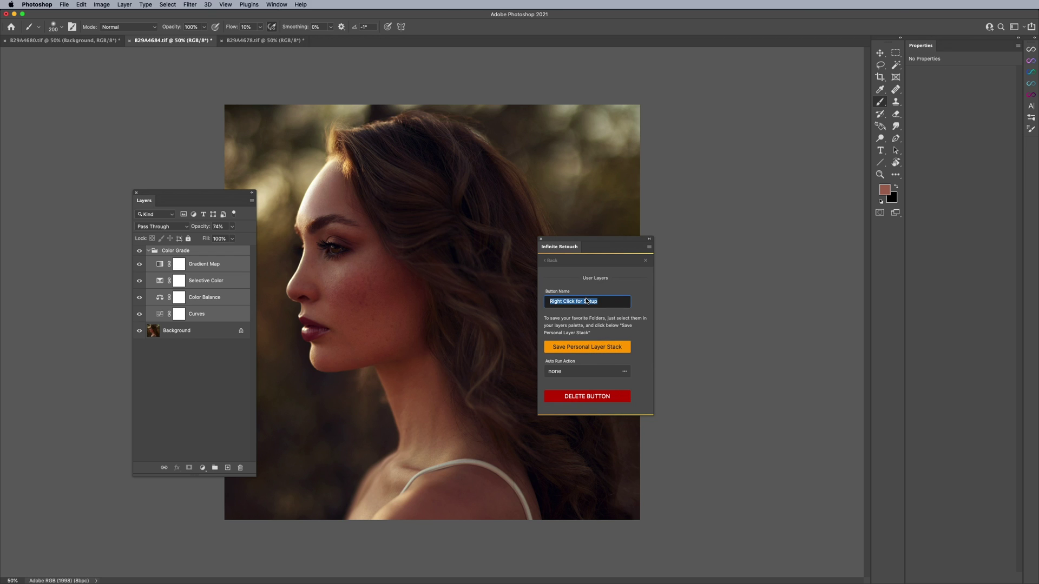
type("Purple Shadows")
left_click(585, 347)
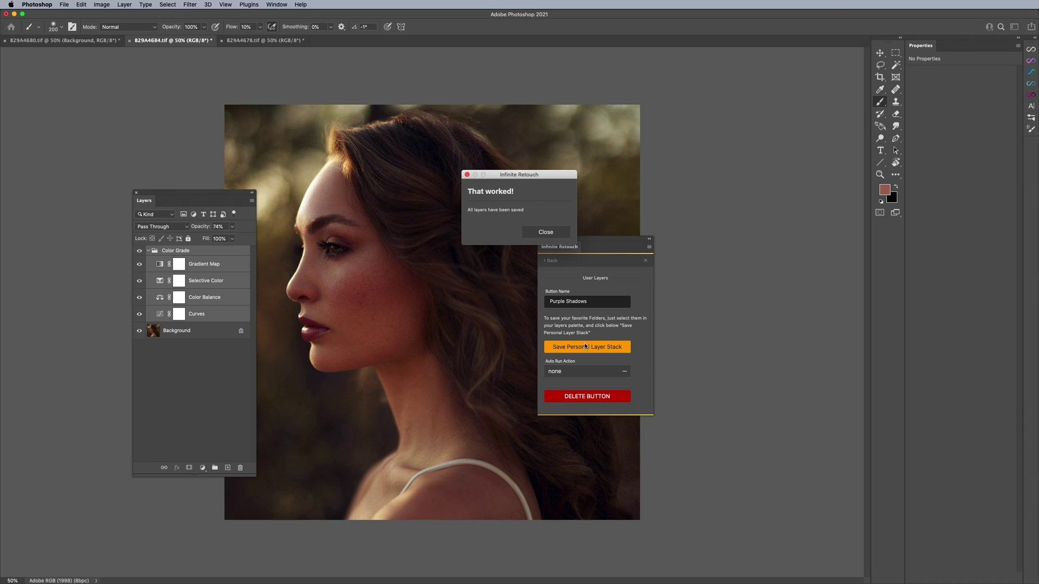
left_click(546, 232)
Step: Apply the Purple Shadows button to the B29A4678 and B29A4680 portraits
left_click(551, 260)
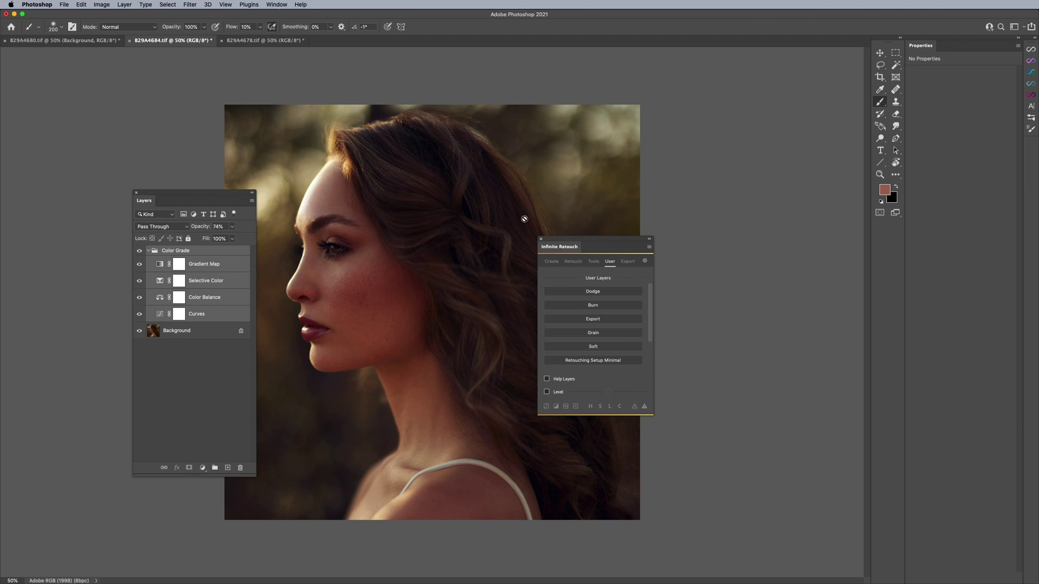
left_click(232, 40)
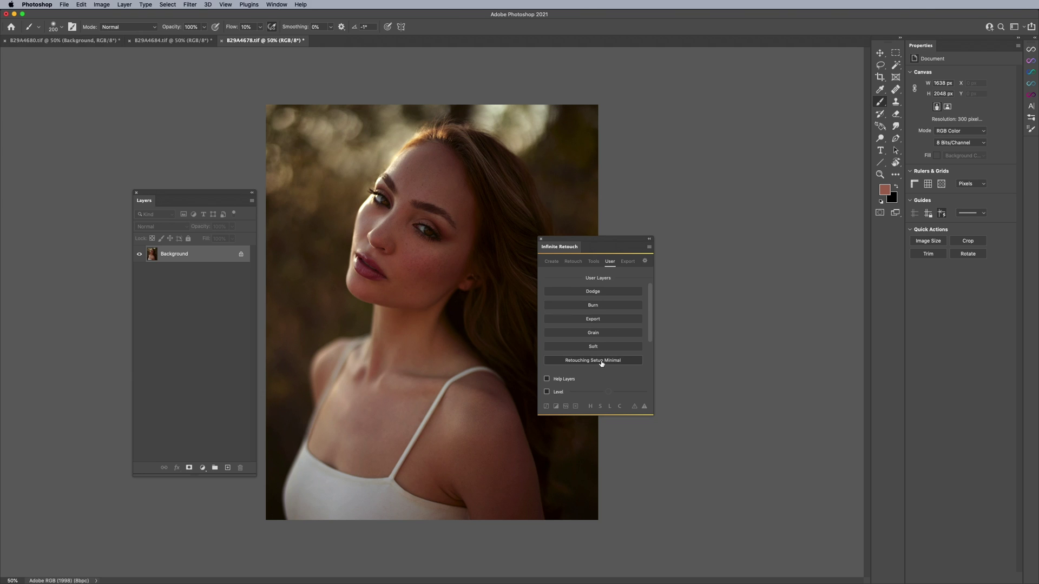
scroll(602, 363, "down", 2)
left_click(596, 353)
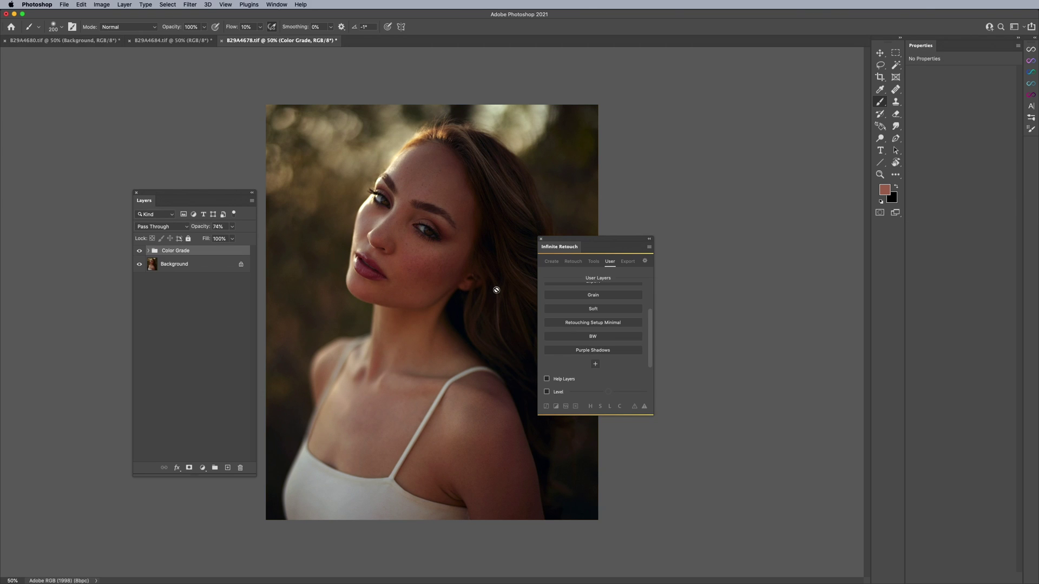
left_click(148, 251)
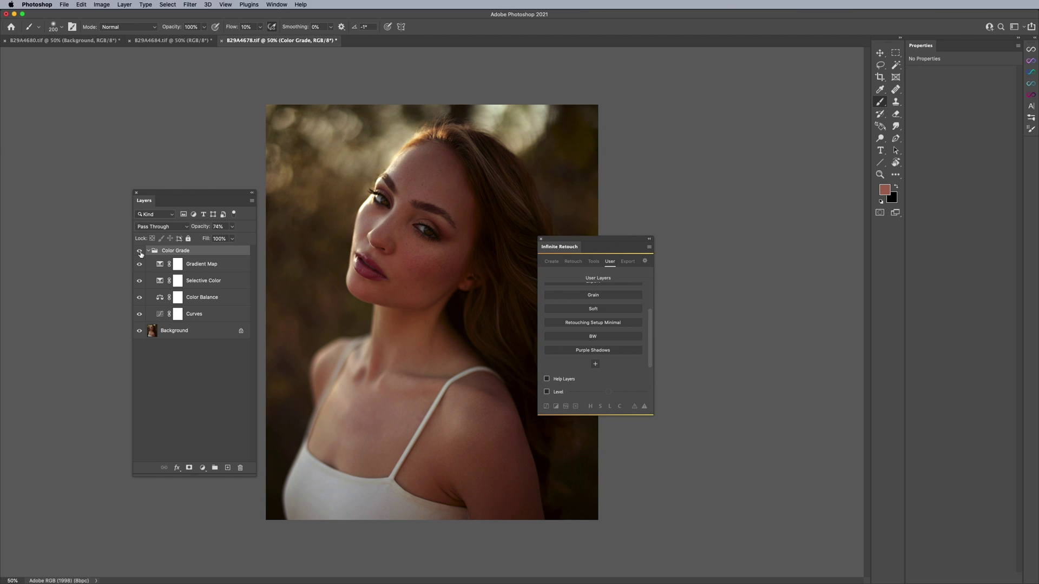
left_click(105, 41)
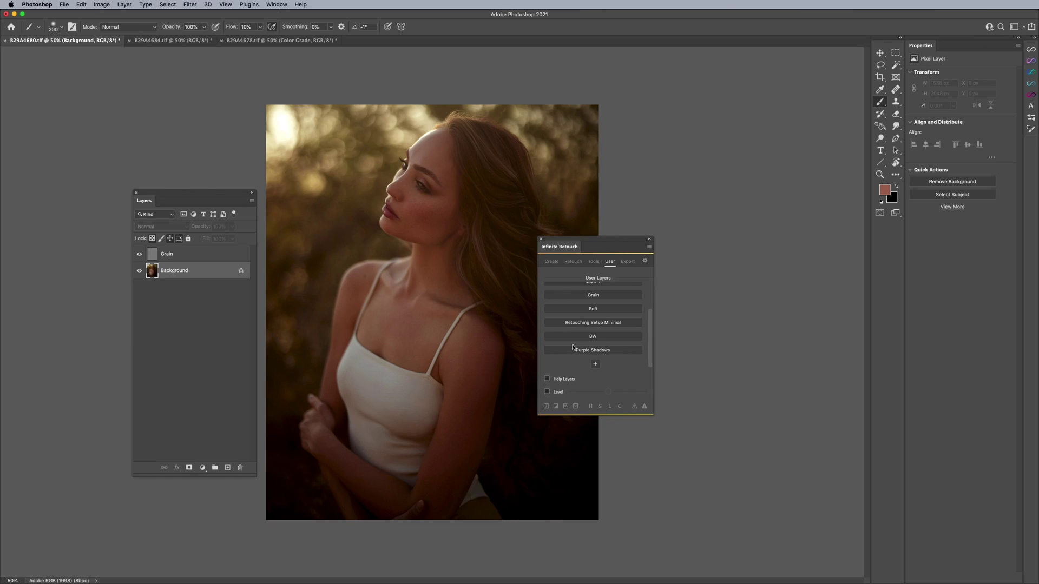
left_click(599, 353)
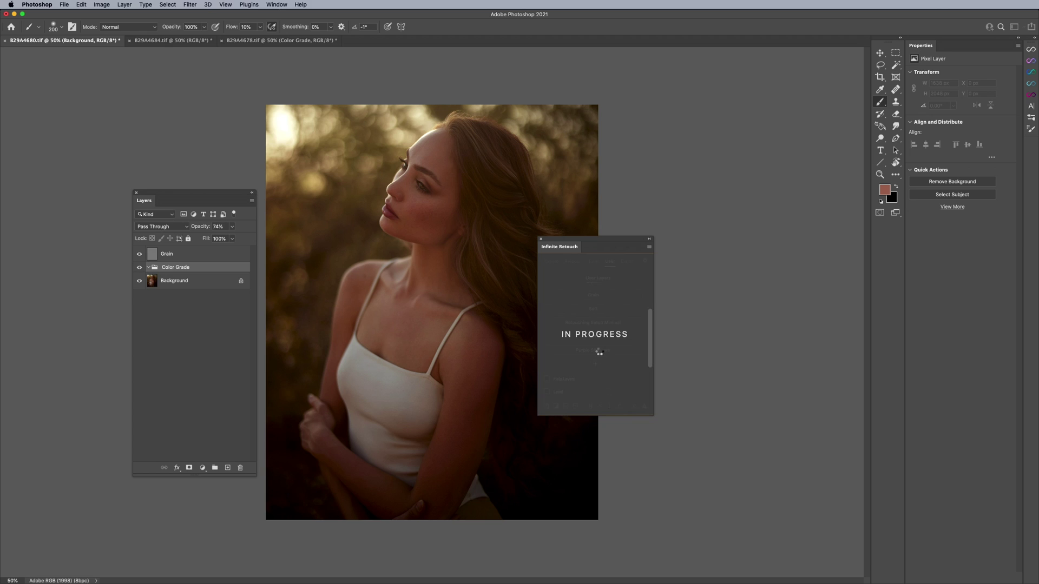
Step: Compare the group hidden and shown, then rename it 'Purple Tones' with a Violet label
left_click(149, 267)
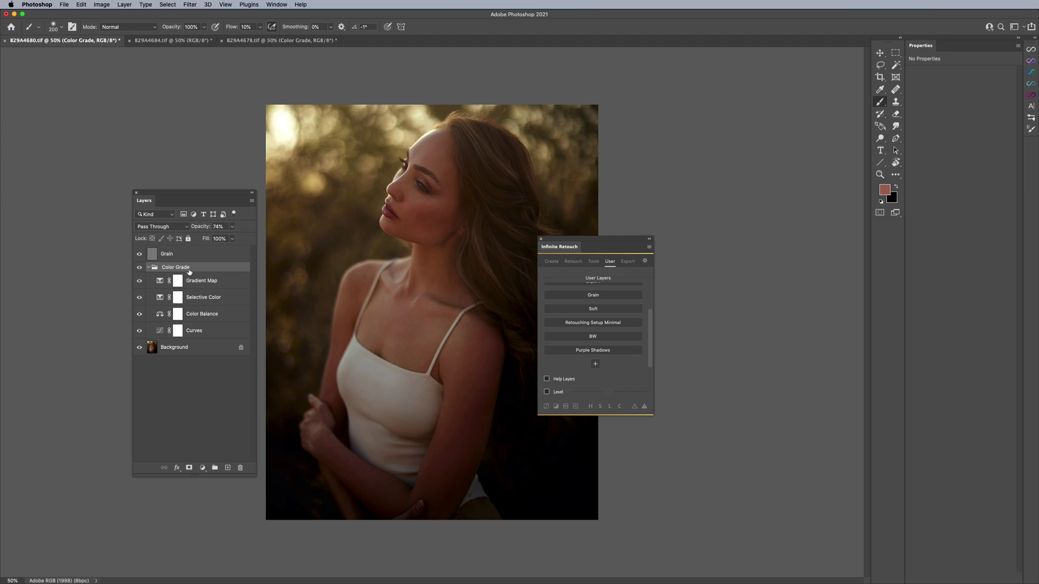
left_click(139, 267)
left_click(140, 267)
double_click(170, 268)
type("Purple Tones")
key("Return")
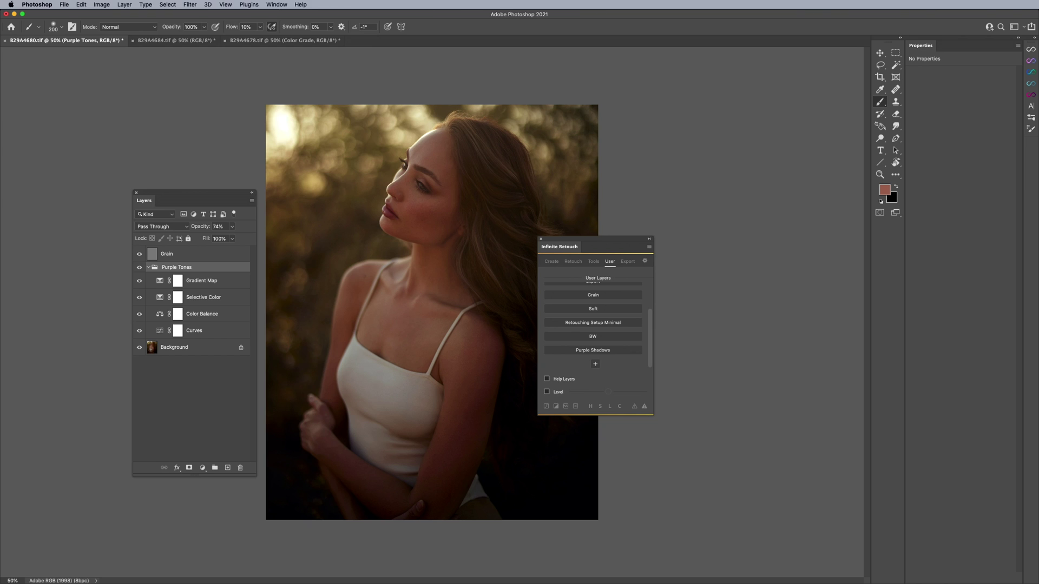
right_click(233, 269)
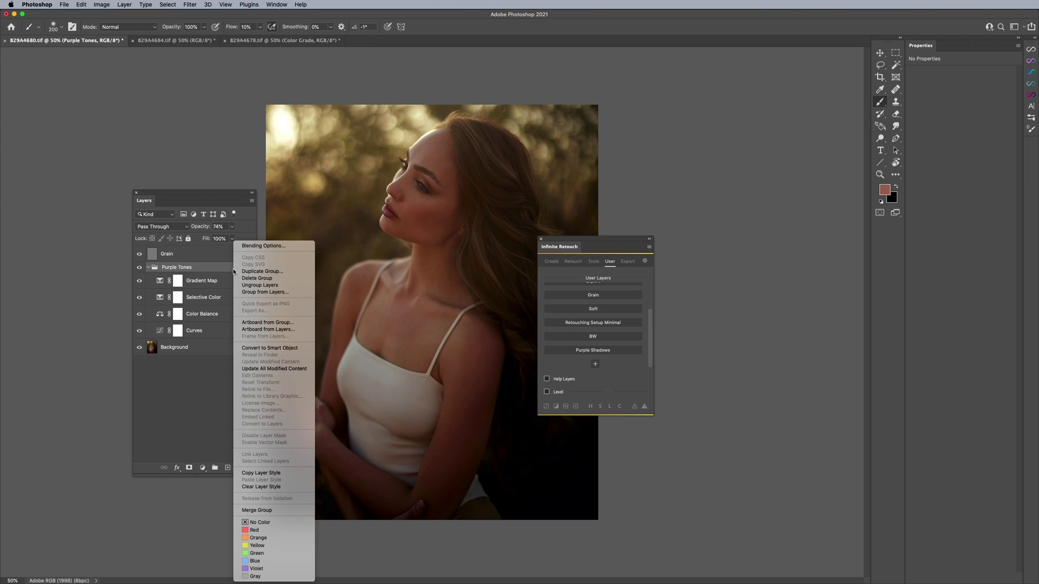
left_click(265, 568)
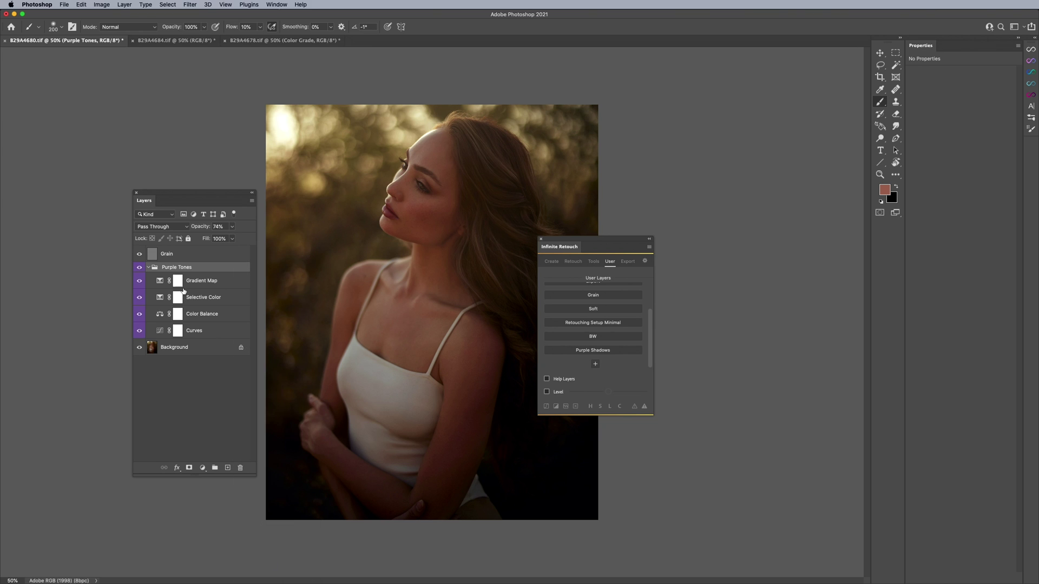
Step: Resave the Purple Shadows button with the Purple Tones layers
left_click(202, 331, "shift")
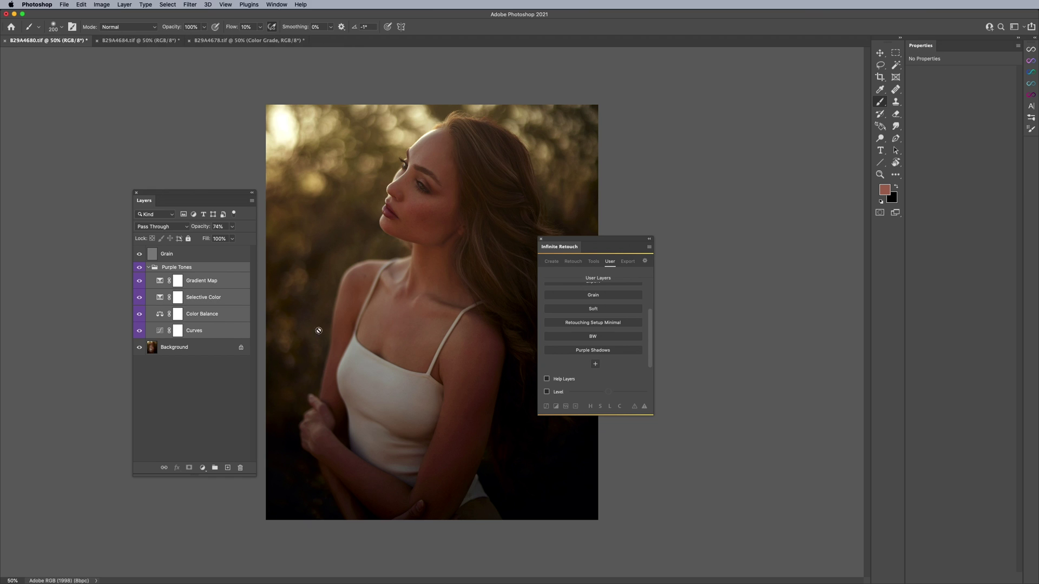
left_click(584, 350)
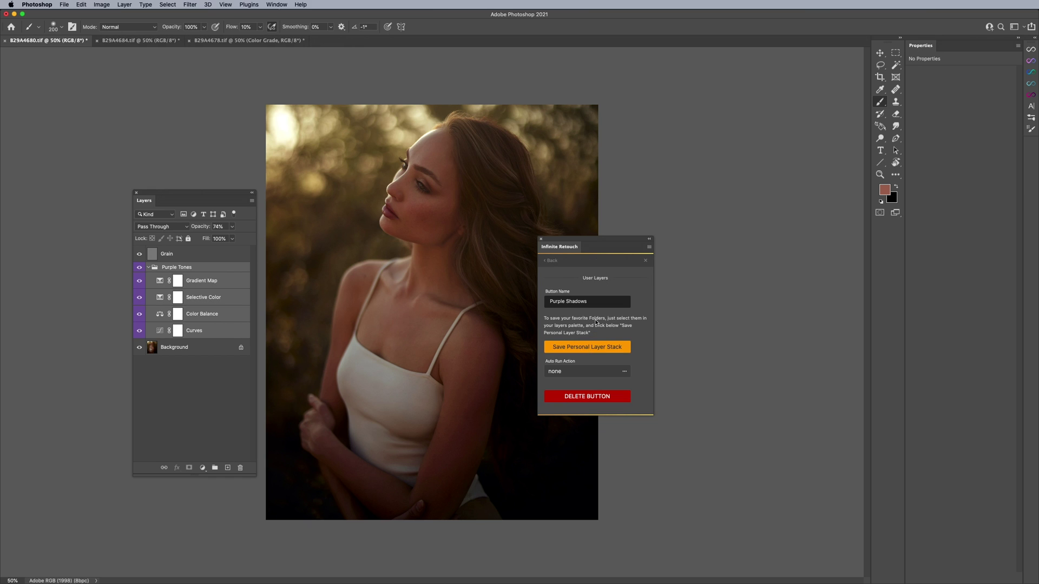
left_click(589, 347)
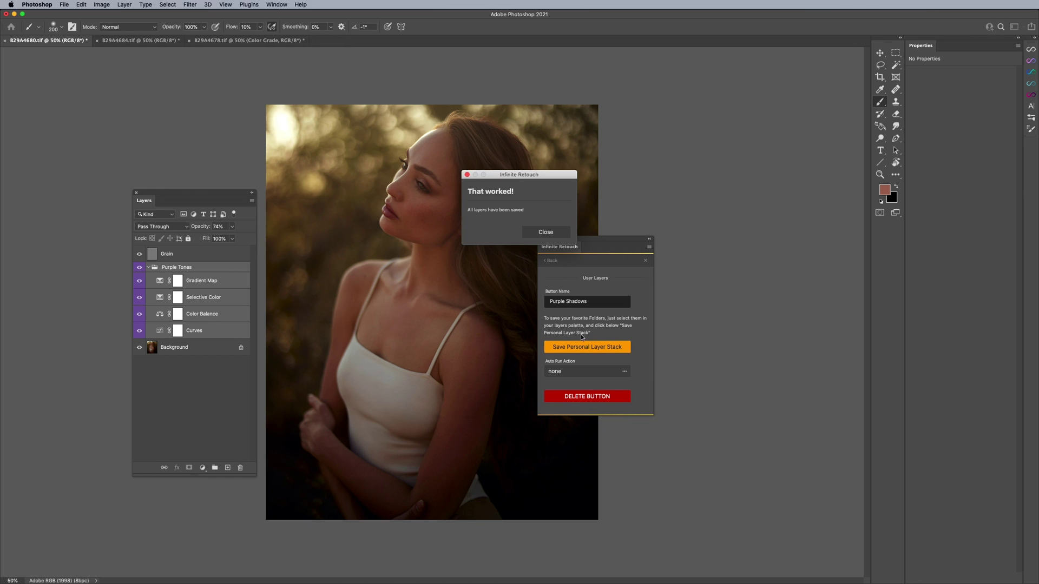
left_click(542, 233)
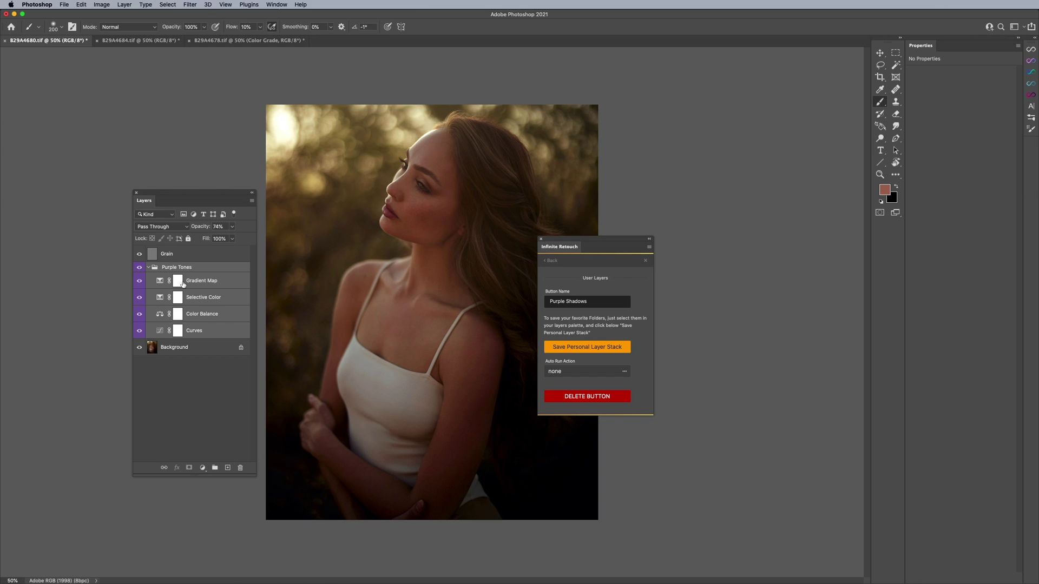
left_click(552, 261)
Step: Delete the Purple Tones group and reapply Purple Shadows to confirm it returns
scroll(585, 339, "down", 5)
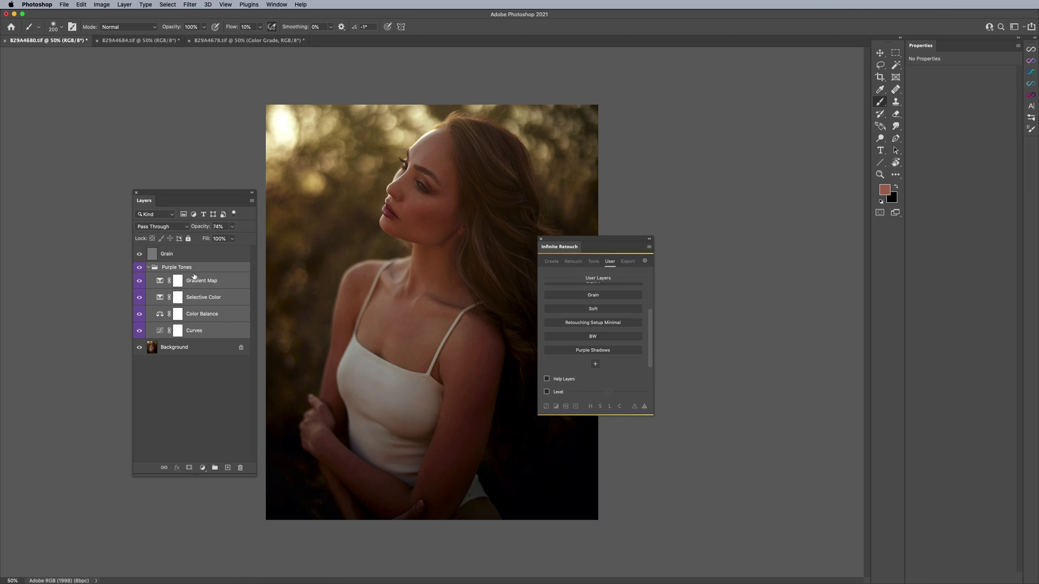
left_click_drag(194, 275, 240, 467)
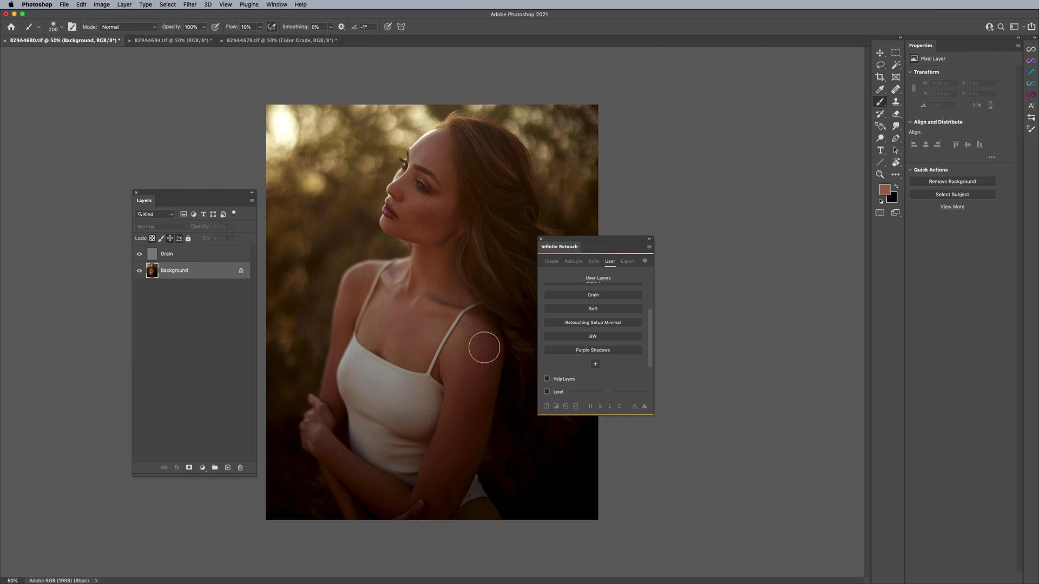
left_click(591, 352)
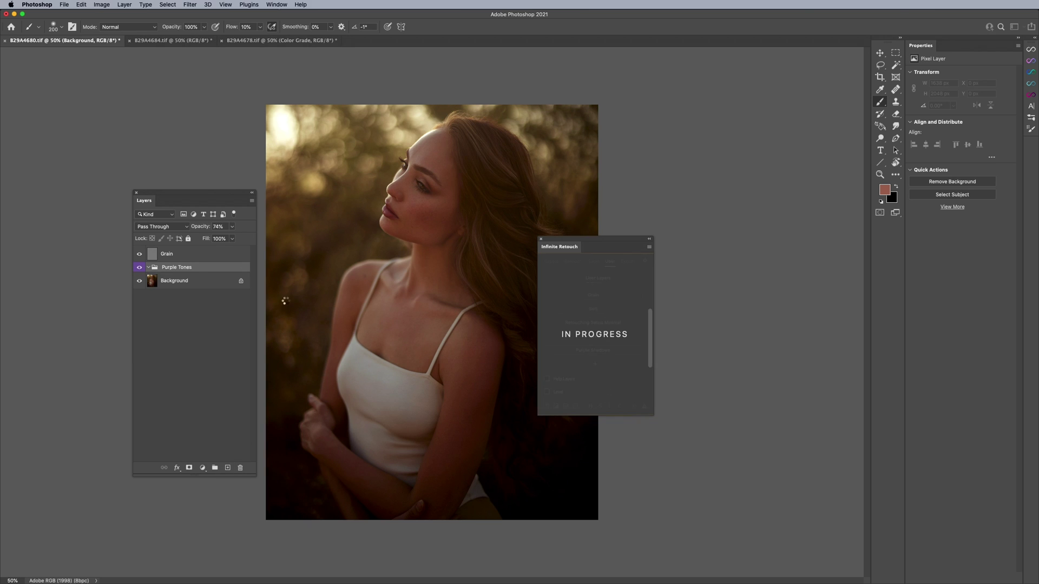
left_click(149, 268)
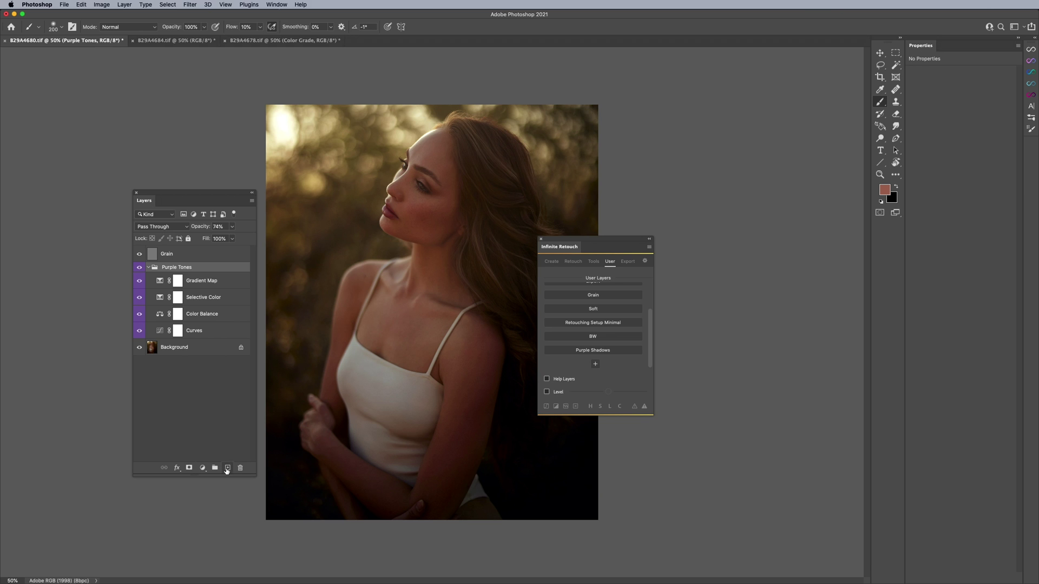
Step: Add a new layer and paint a soft warm glow on the cheek and neck at 30% flow
left_click(226, 469)
key("]")
key("]")
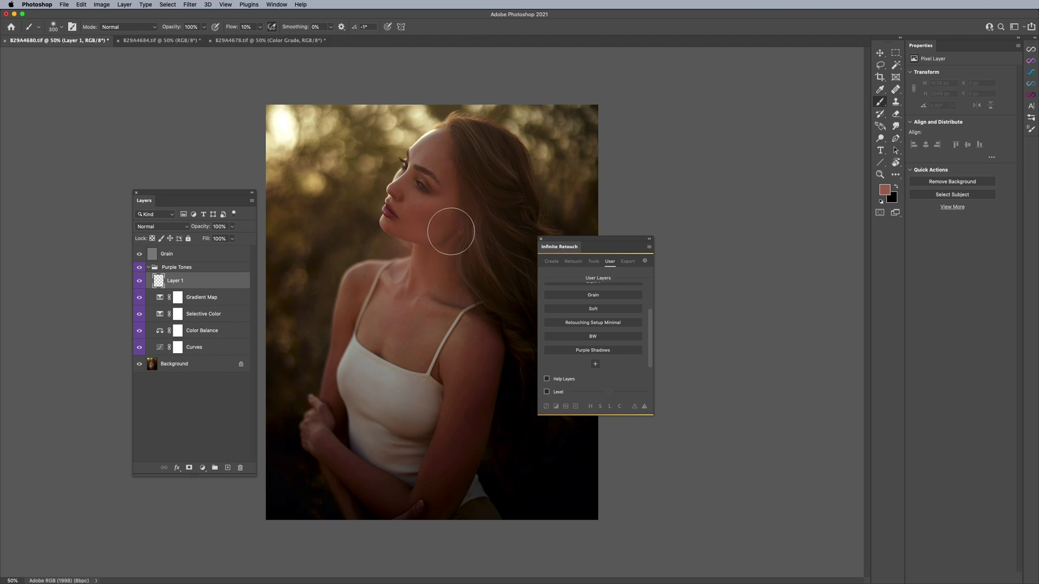
mouse_move(451, 232)
left_mouse_down()
mouse_move(380, 241)
mouse_move(412, 199)
mouse_move(381, 271)
mouse_move(409, 254)
mouse_move(413, 271)
mouse_move(371, 274)
left_mouse_up()
key("shift+3")
Step: Move Layer 1 above the Purple Tones group, just under Grain, and make it active
left_click_drag(183, 285, 177, 262)
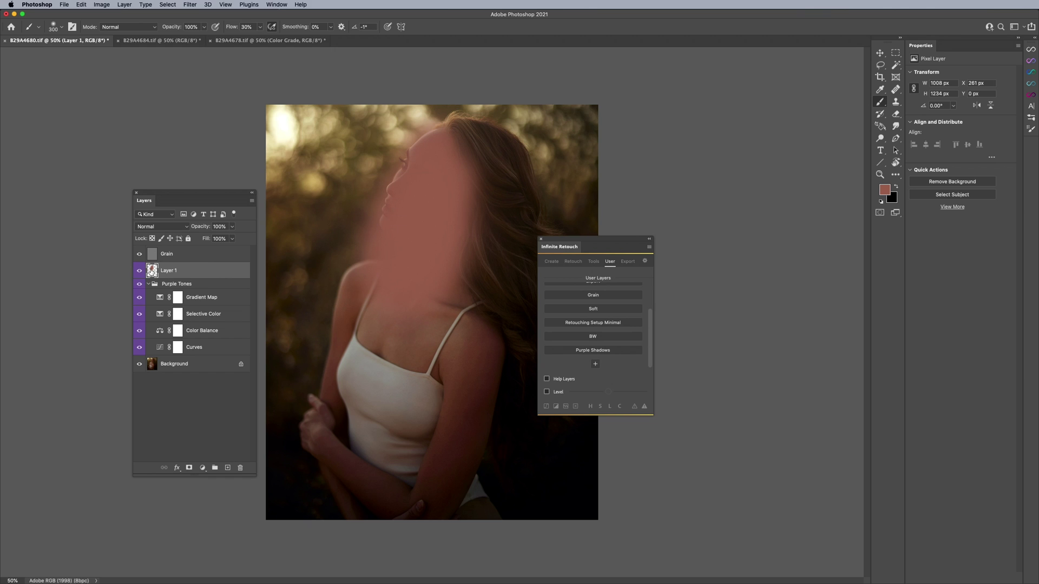
left_click(156, 258)
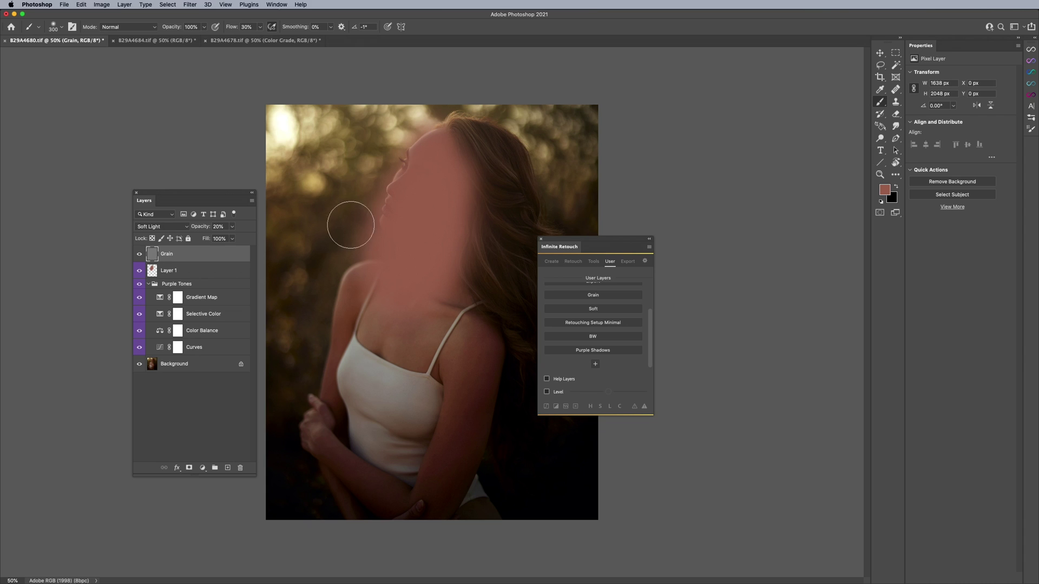
left_click(180, 269)
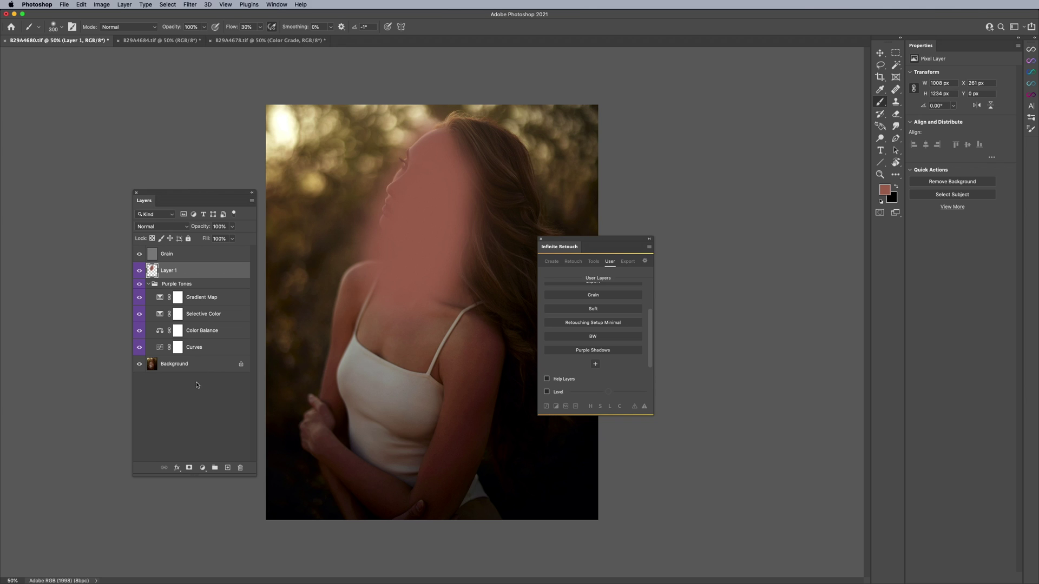
Step: Select everything from Layer 1 down to the Curves layer inside Purple Tones
left_click(209, 348)
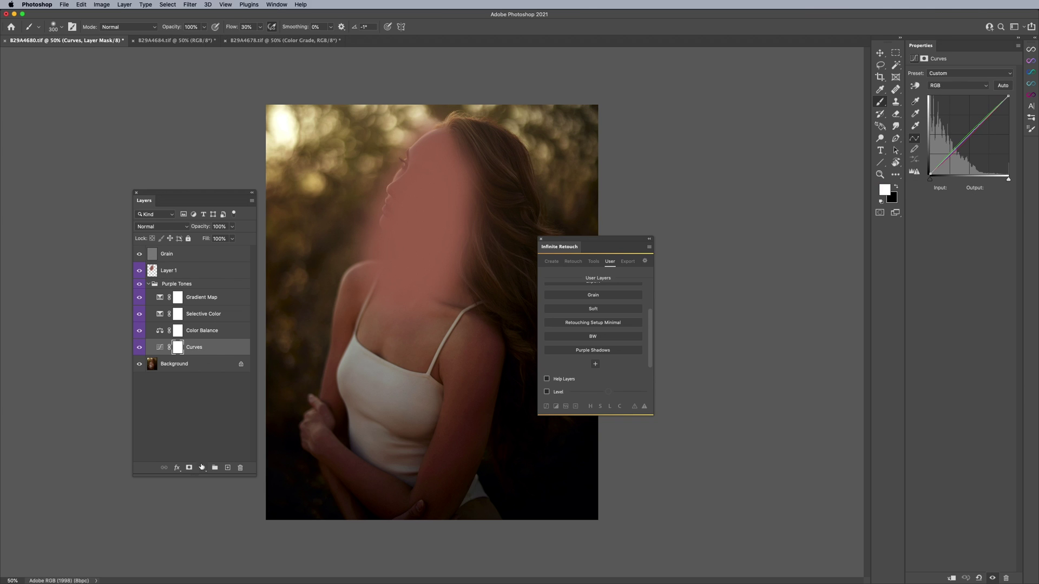
left_click(202, 469)
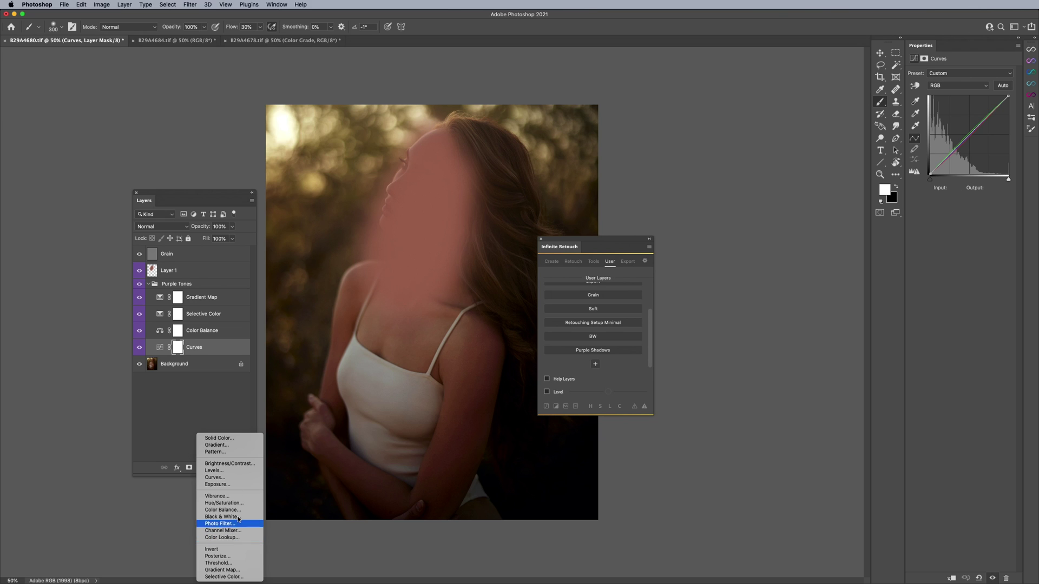
left_click(226, 300)
left_click(195, 298)
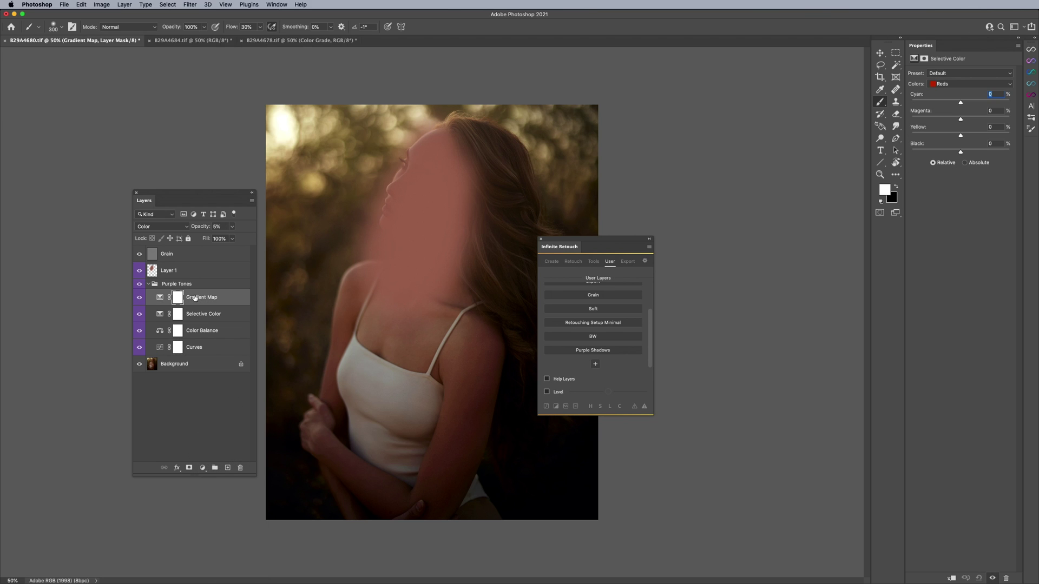
left_click(210, 346)
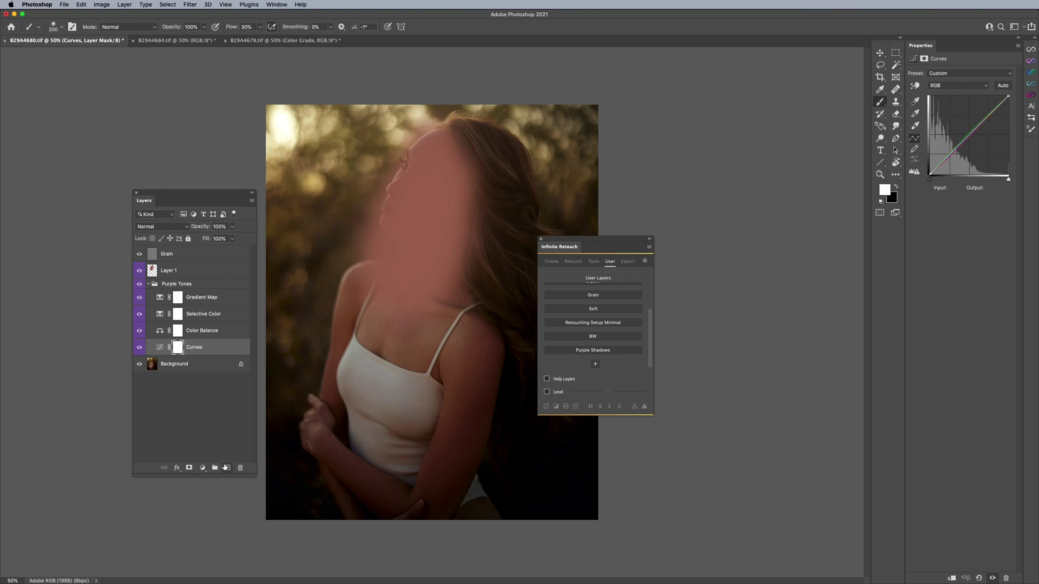
left_click(205, 274, "shift")
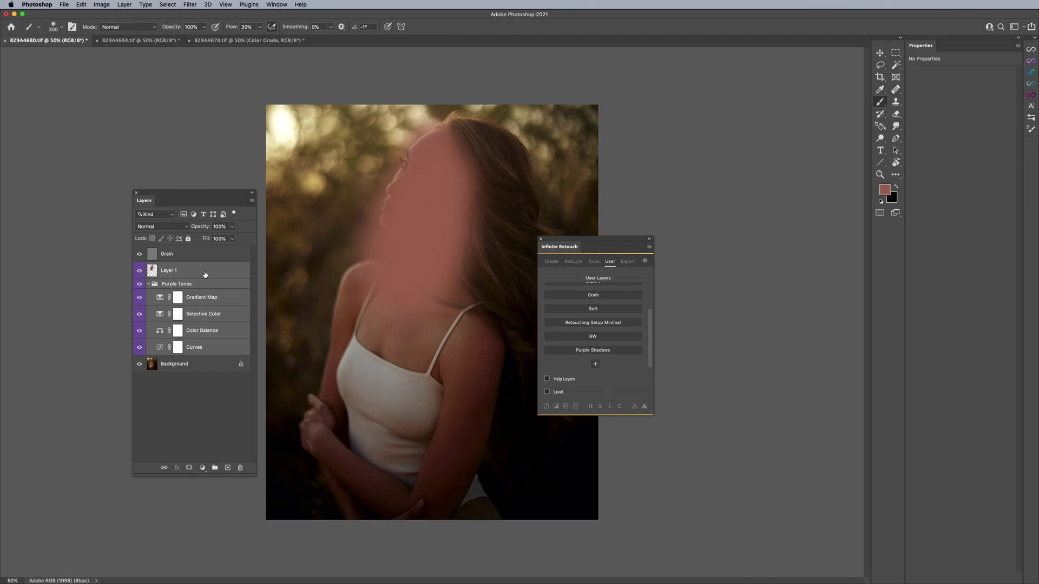
Step: Delete Layer 1 and the Purple Tones group, leaving Grain over Background, and revisit Purple Shadows
key("Delete")
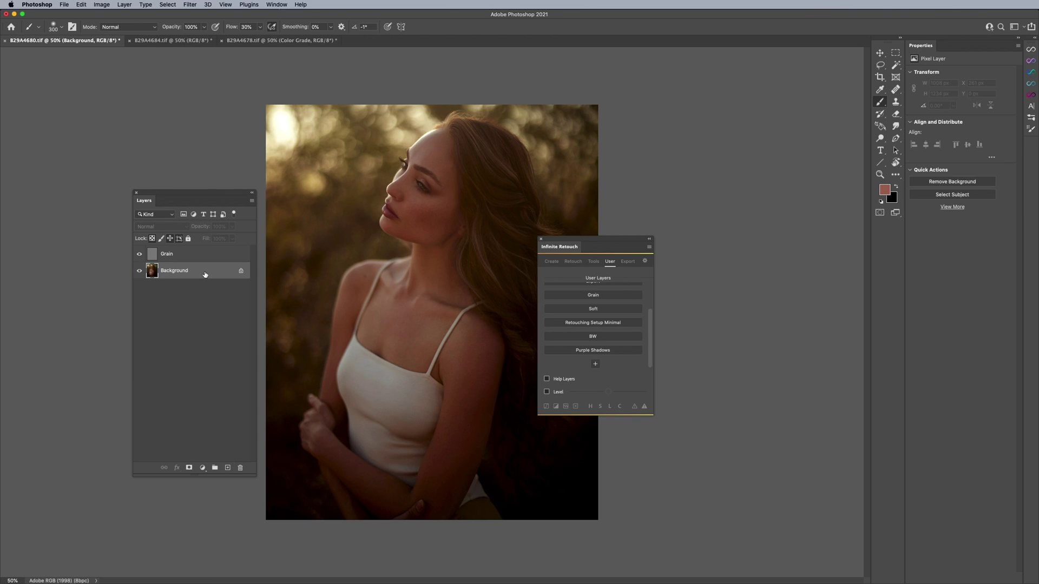
left_click(597, 350)
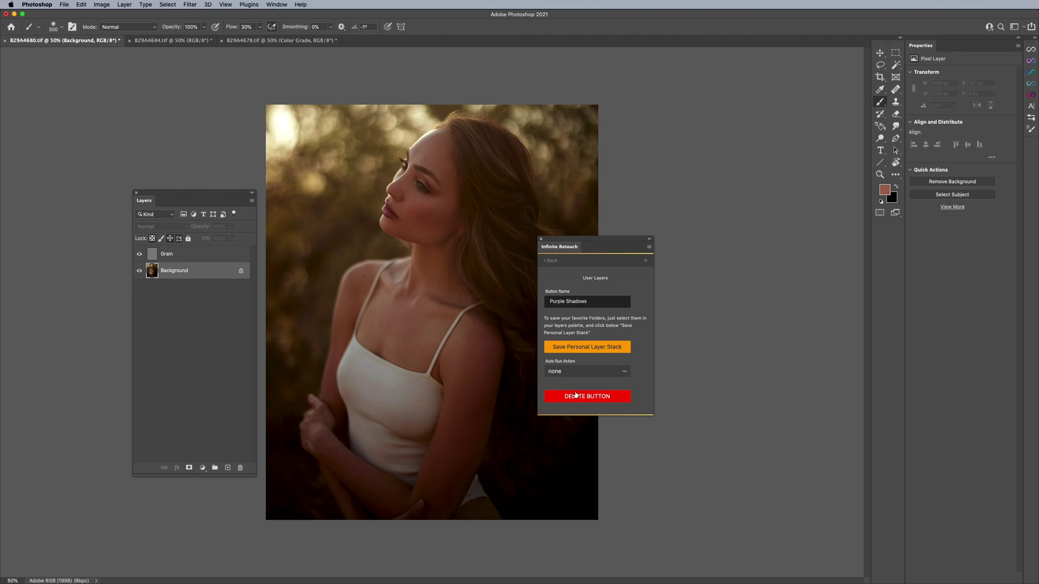
left_click(550, 261)
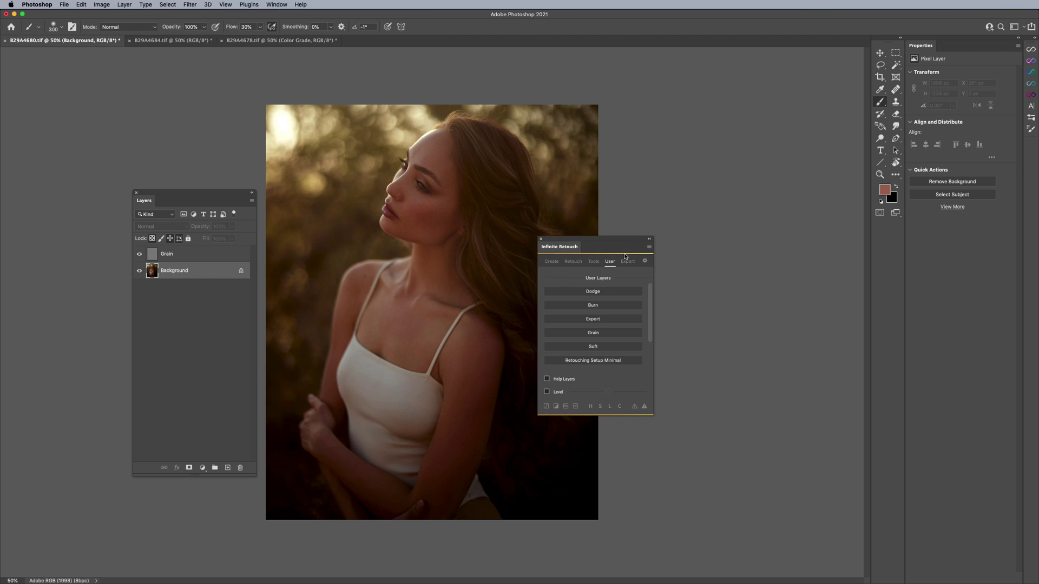
Step: Open Infinite Retouch settings, attempt a preset import, then cancel and dismiss the Import failed alert
left_click(646, 262)
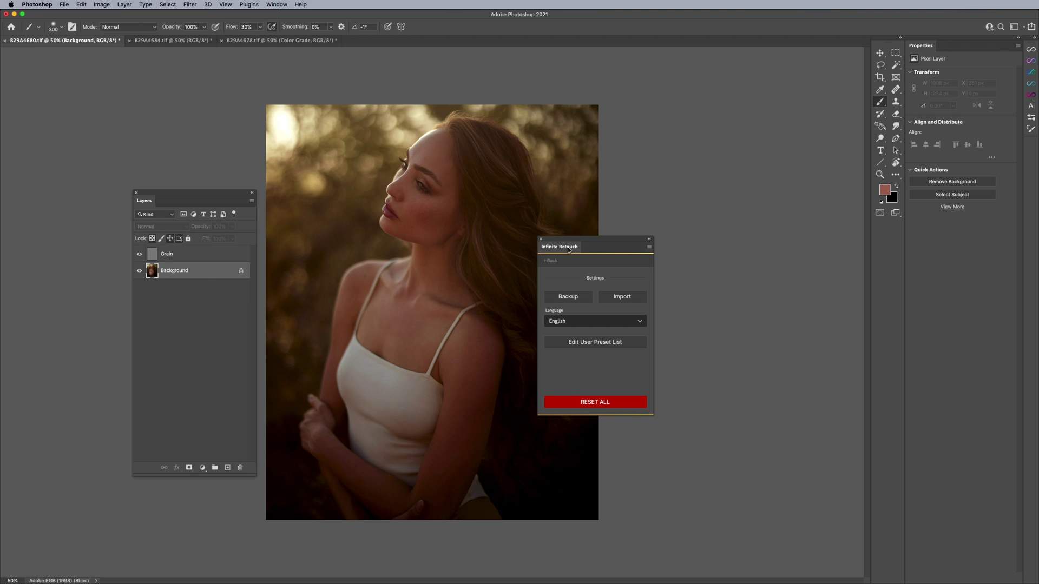
left_click_drag(569, 251, 574, 254)
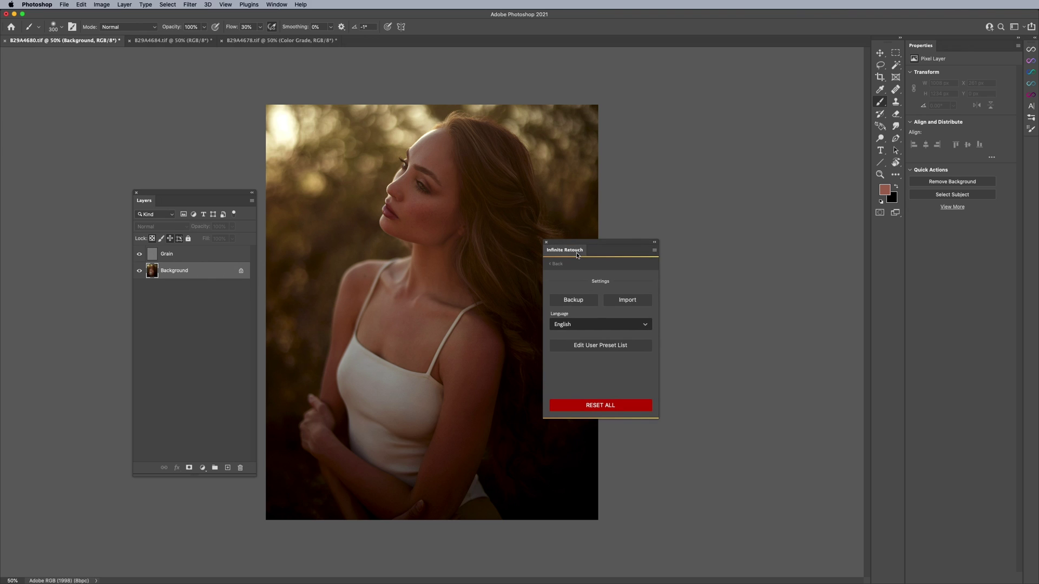
left_click(617, 304)
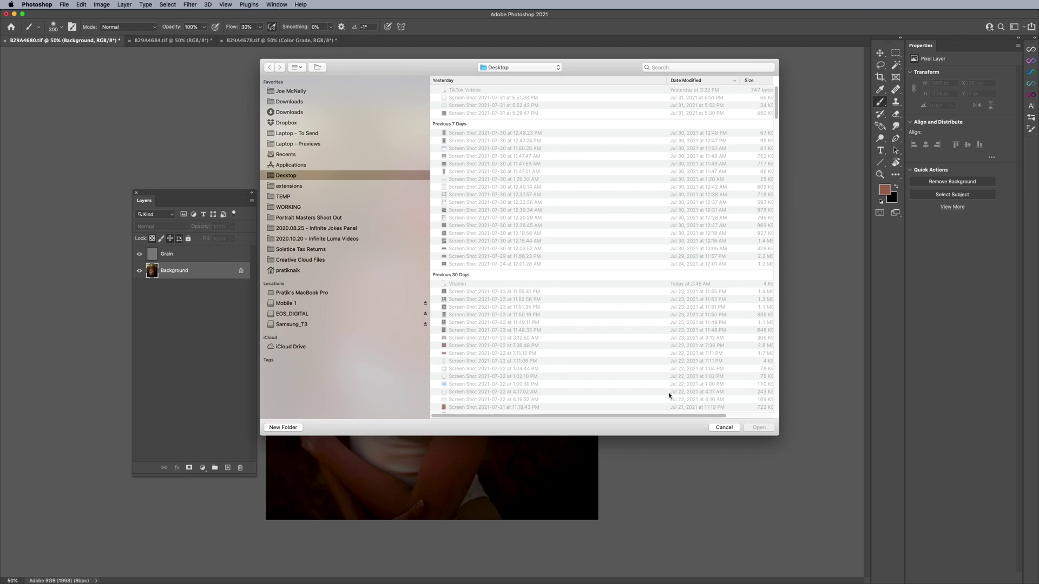
left_click(724, 428)
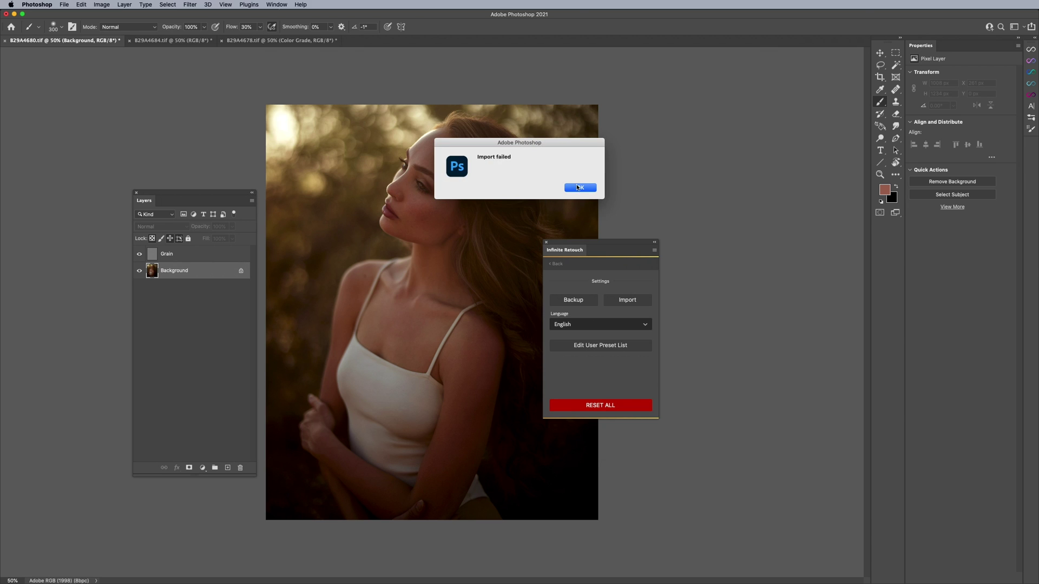
left_click(577, 187)
Step: In the Backup list, tick only Purple Shadows under User Layersets, save it, and return to Settings
left_click(569, 299)
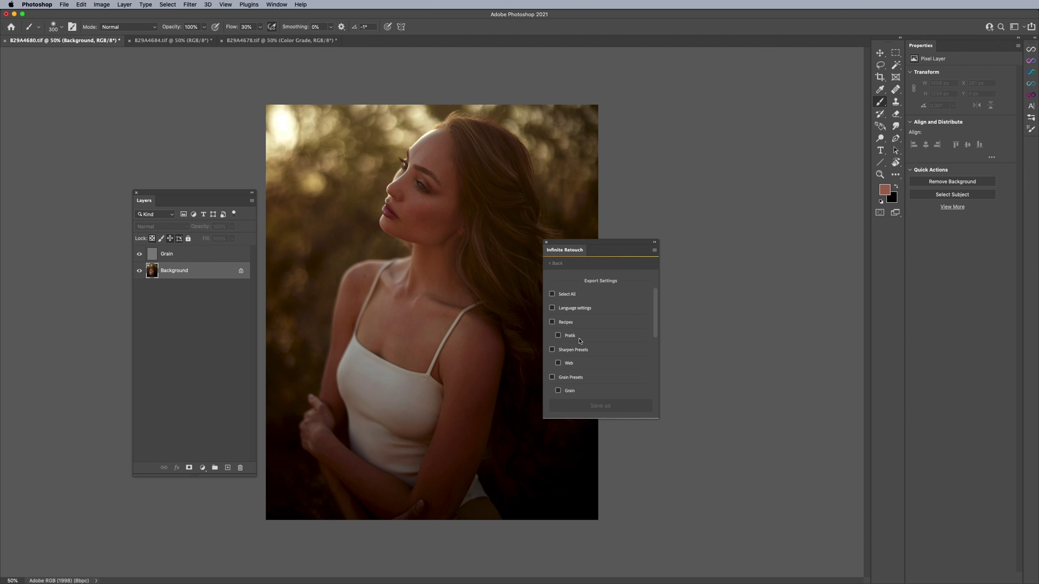
scroll(578, 340, "down", 5)
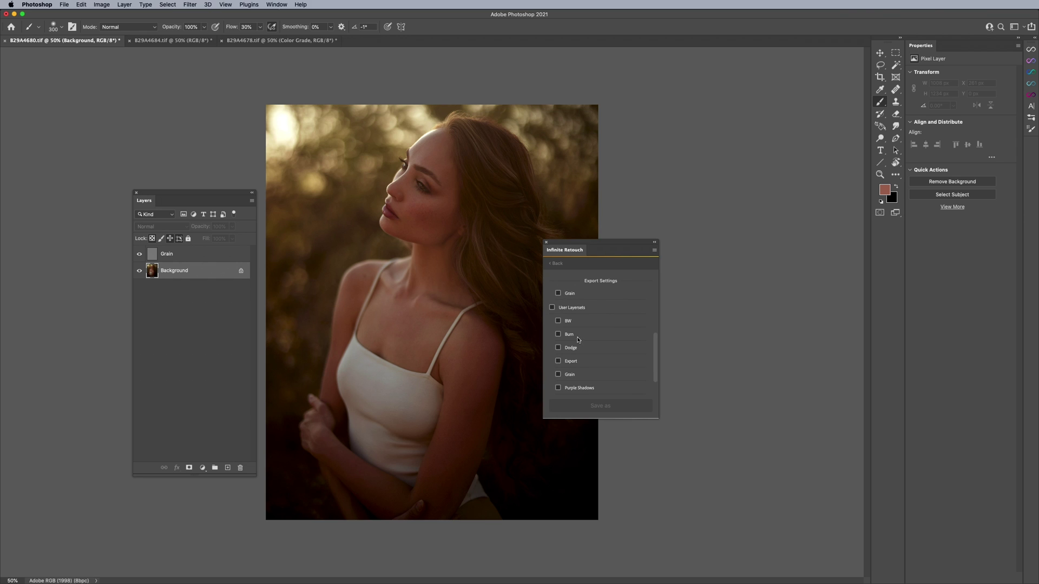
scroll(577, 339, "down", 2)
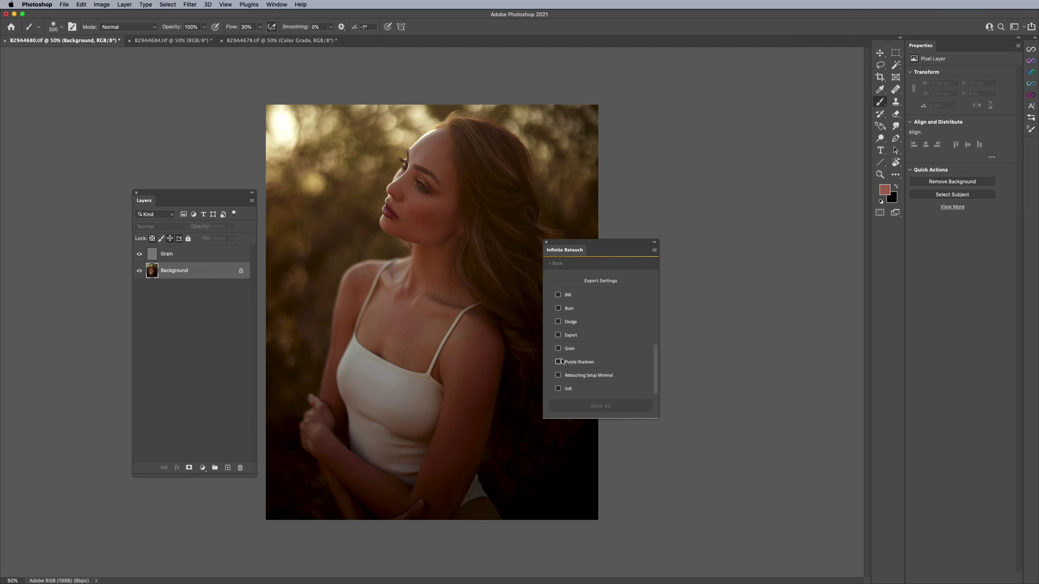
left_click(560, 361)
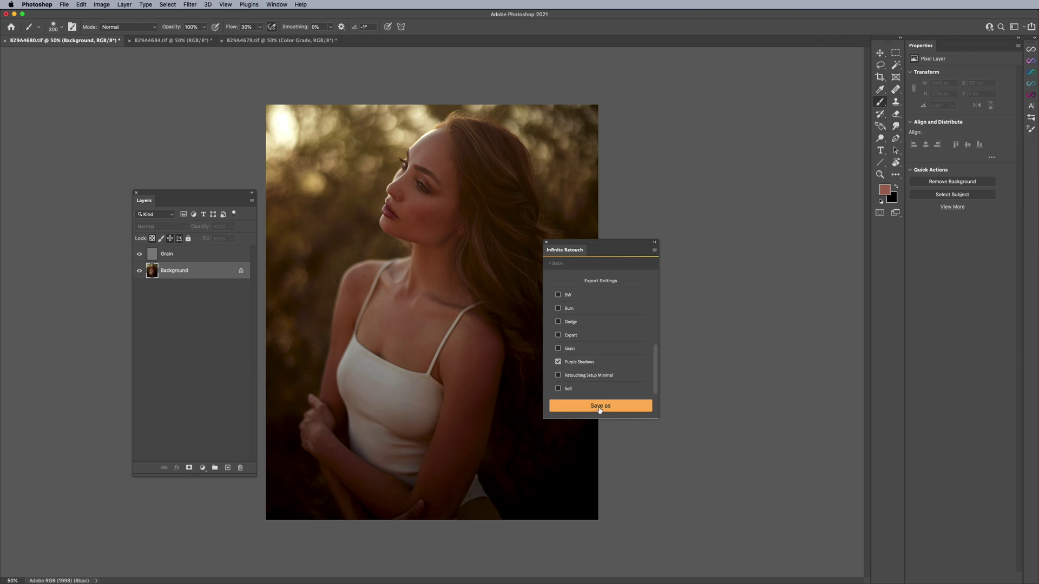
left_click(556, 264)
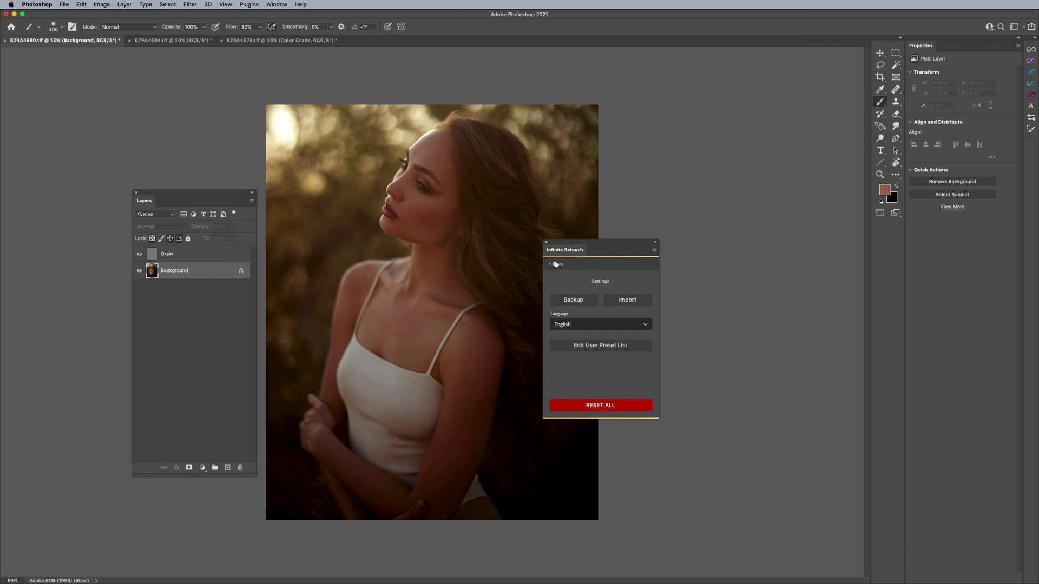
Step: Leave Infinite Retouch Settings and show the Tools page with Hue, Saturation, Color and Sharpen tools
left_click(555, 264)
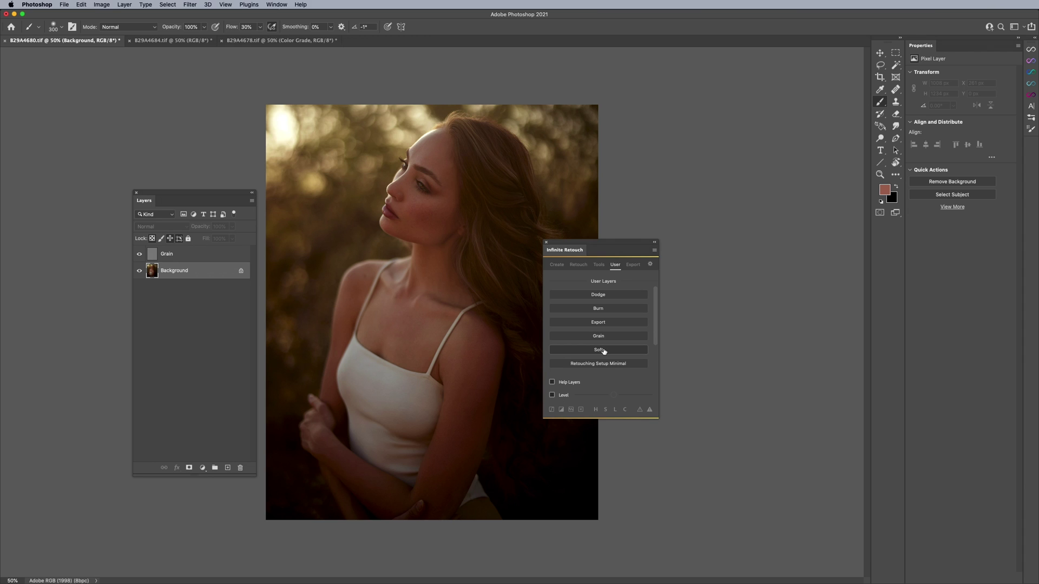
left_click(595, 266)
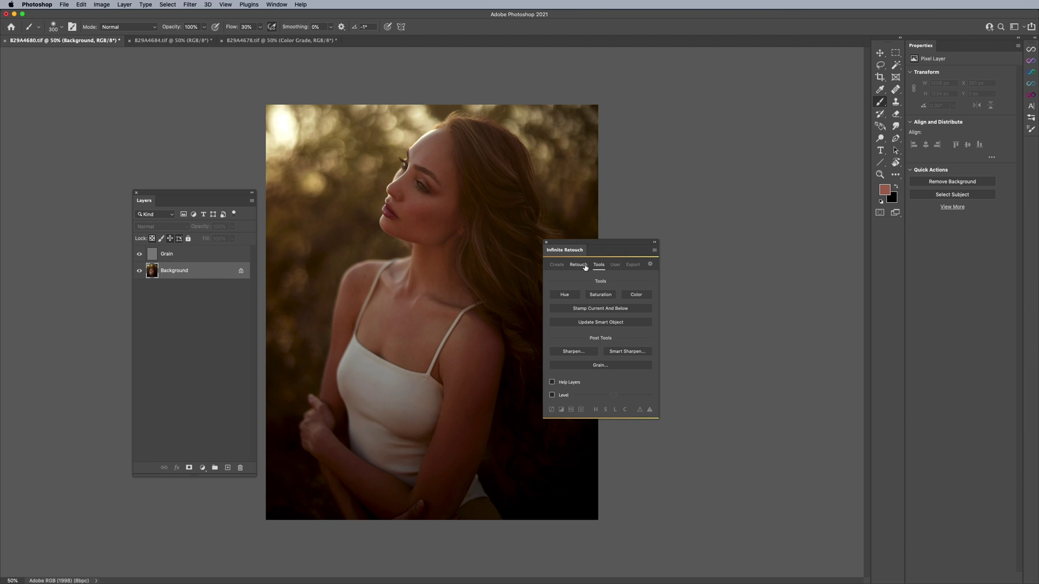